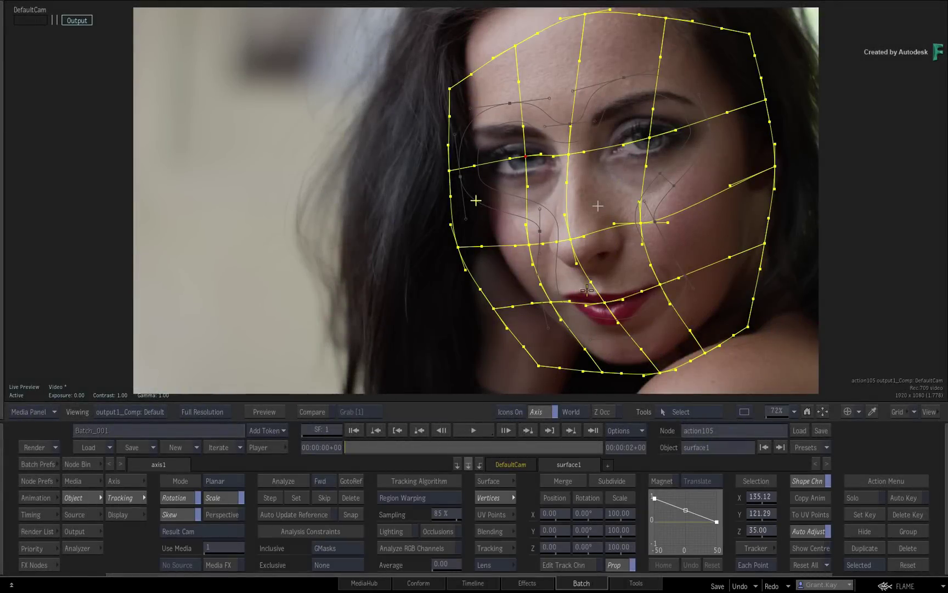
Step: Drag face mesh vertices around the mouth, nose and cheek to reshape them
left_click_drag(588, 290, 593, 304)
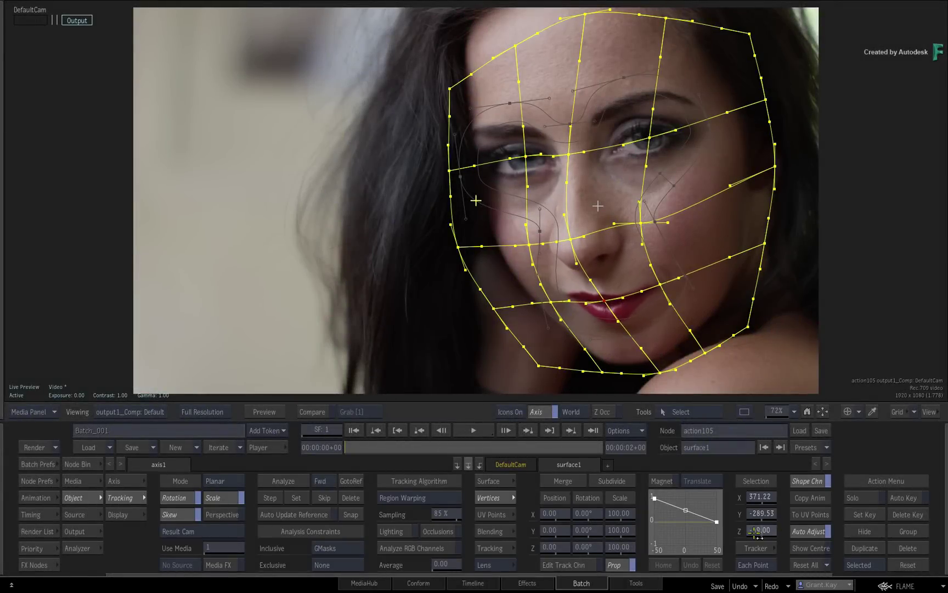
mouse_move(564, 237)
left_mouse_down()
mouse_move(563, 267)
mouse_move(536, 259)
left_mouse_up()
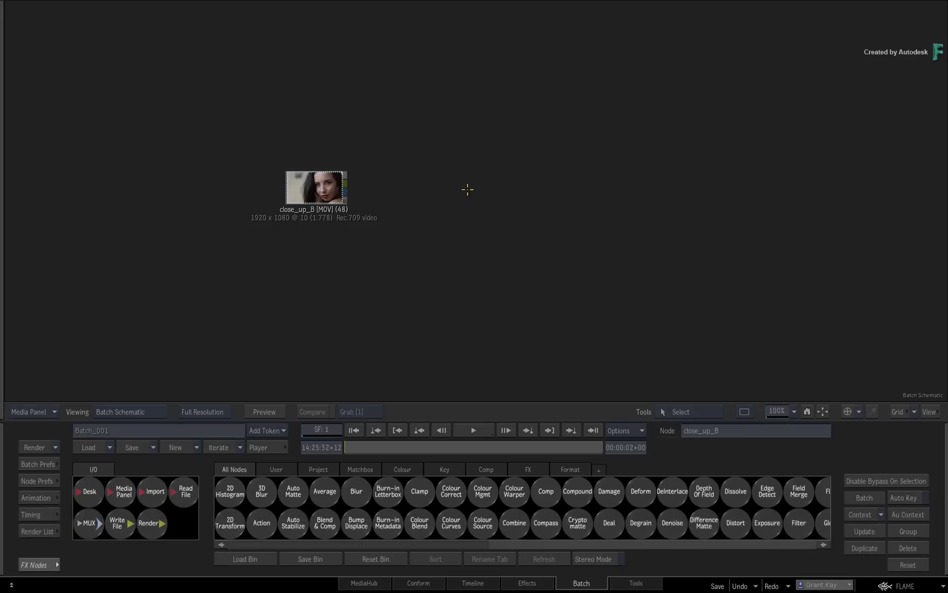
Step: Add an Action node fed by close_up_B, then play back the clip's footage
left_click(321, 184)
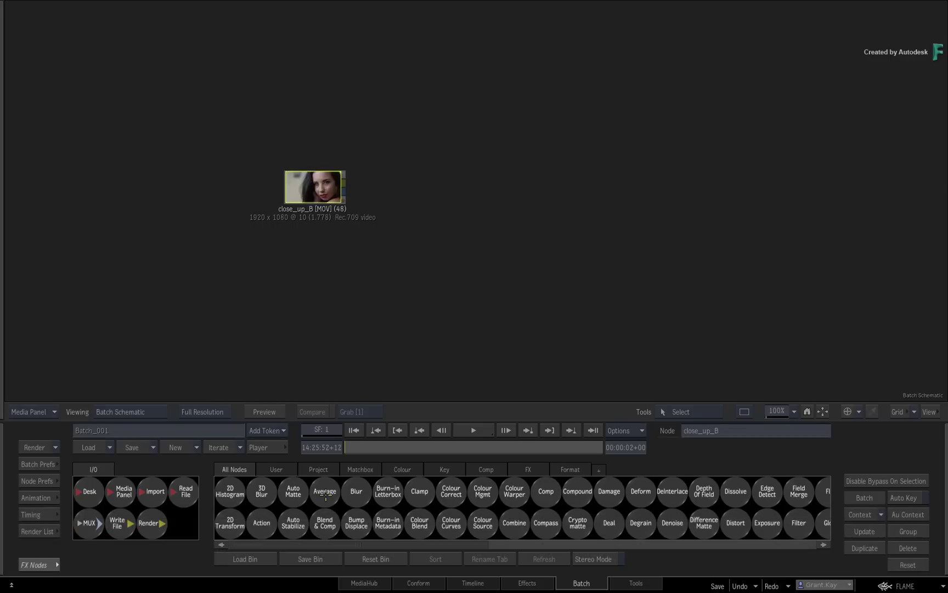
mouse_move(261, 523)
left_mouse_down()
mouse_move(444, 181)
mouse_move(531, 189)
left_mouse_up()
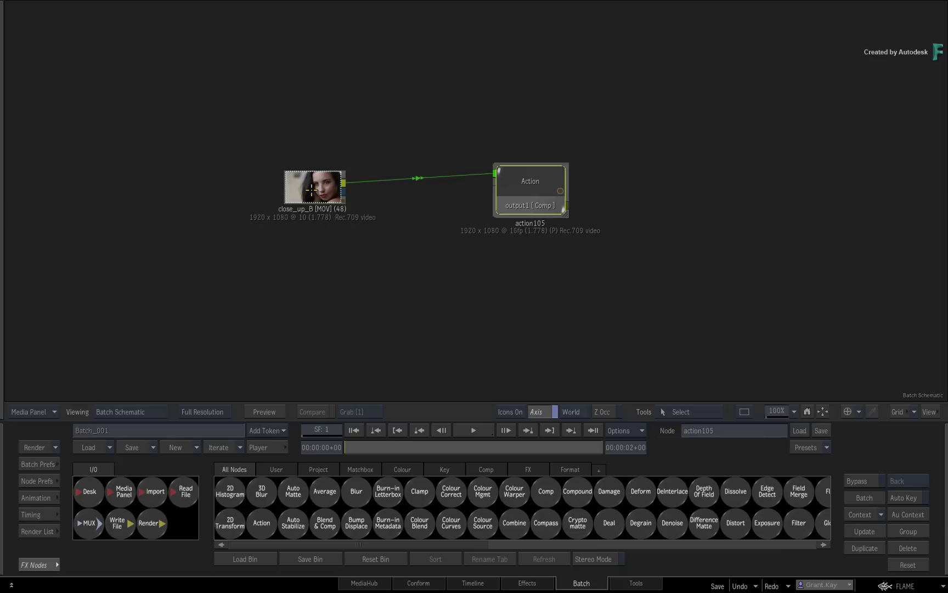
double_click(327, 177)
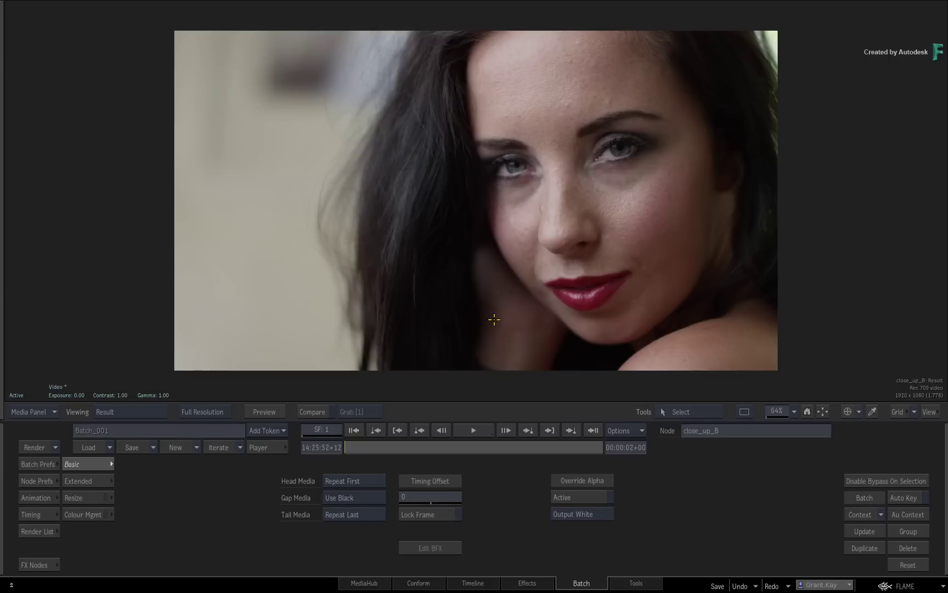
left_click(397, 431)
key("Escape")
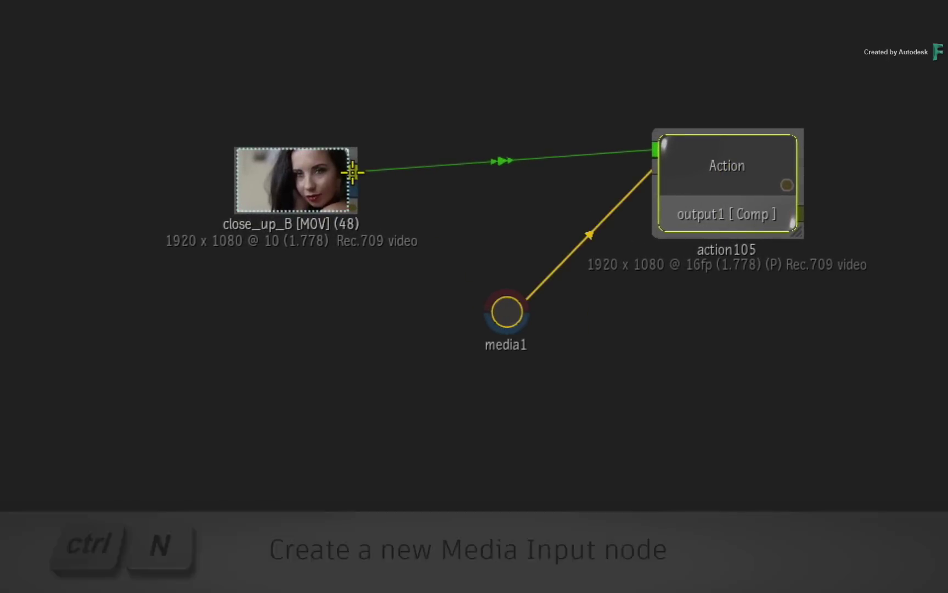
Step: Connect close_up_B into action105's media1 input and show the Action output
mouse_move(353, 172)
left_mouse_down()
mouse_move(504, 279)
mouse_move(507, 307)
left_mouse_up()
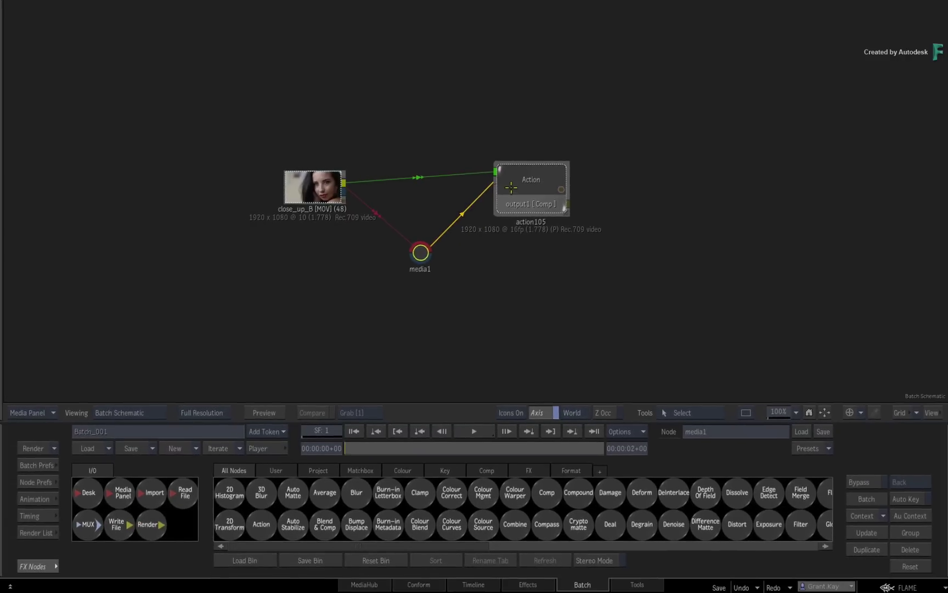
left_click(518, 179)
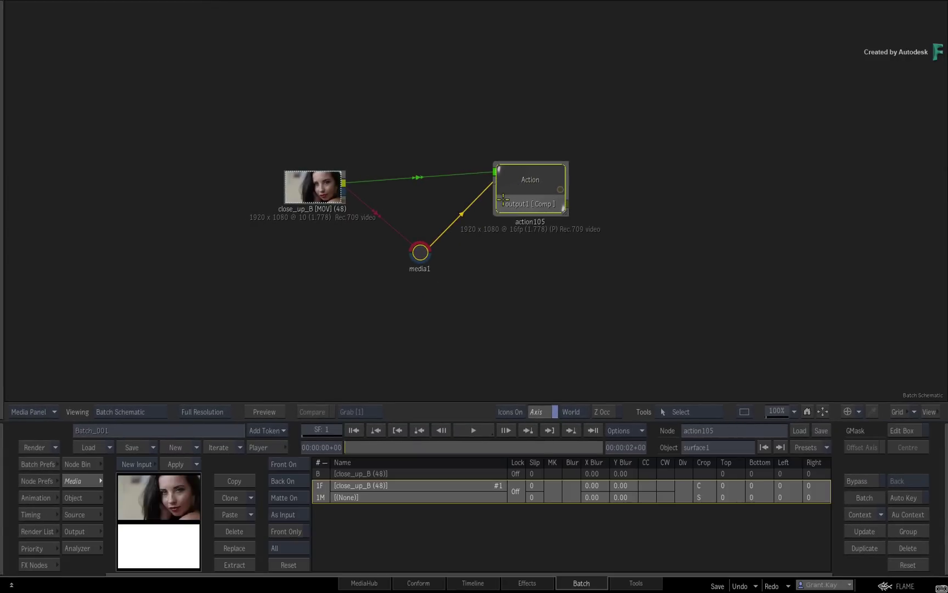
key("alt+2")
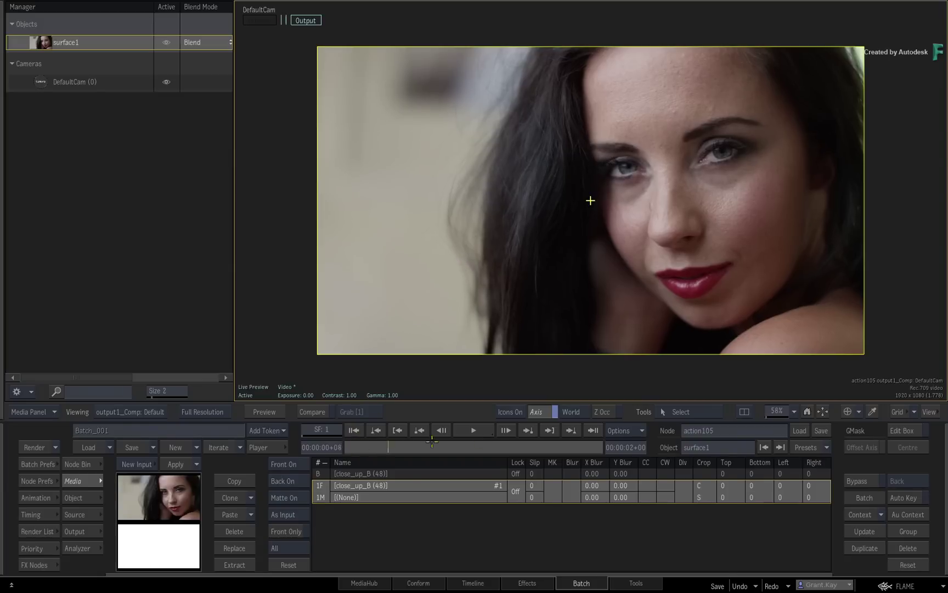
Step: Test then reset surface1's Y rotation, and set its Surface Type to Extended Bicubic
left_click(81, 498)
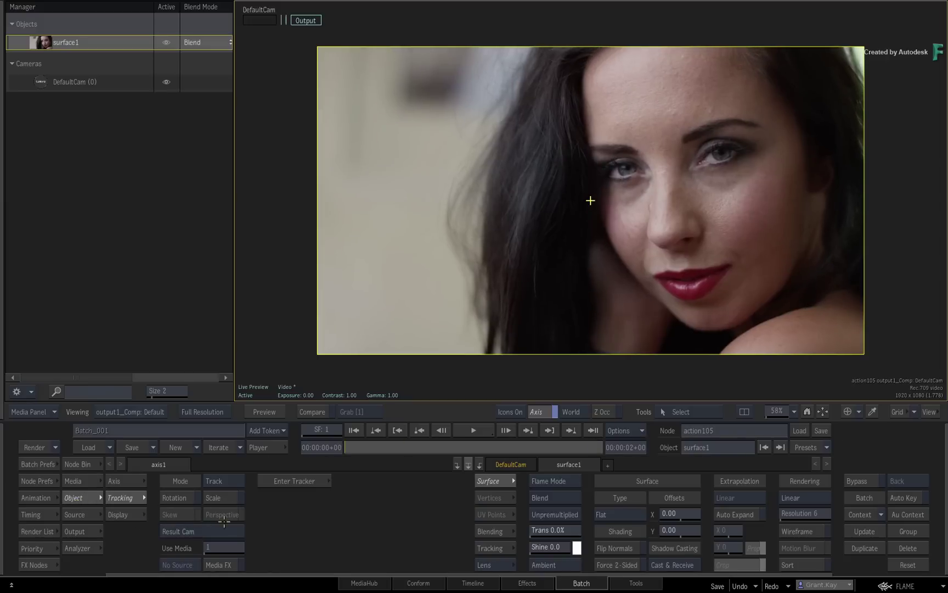
left_click(124, 480)
left_click_drag(208, 512, 236, 513)
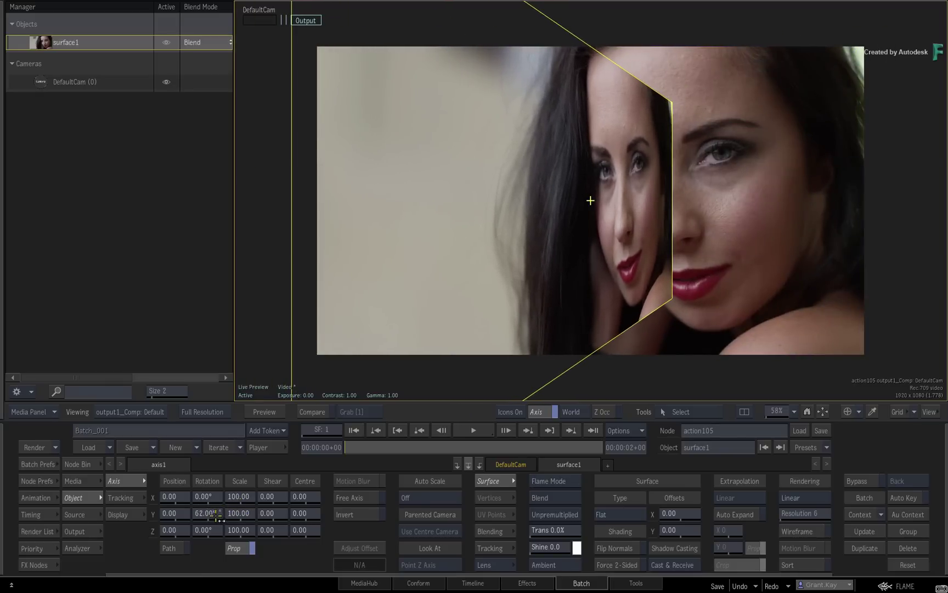
left_click_drag(209, 513, 213, 513)
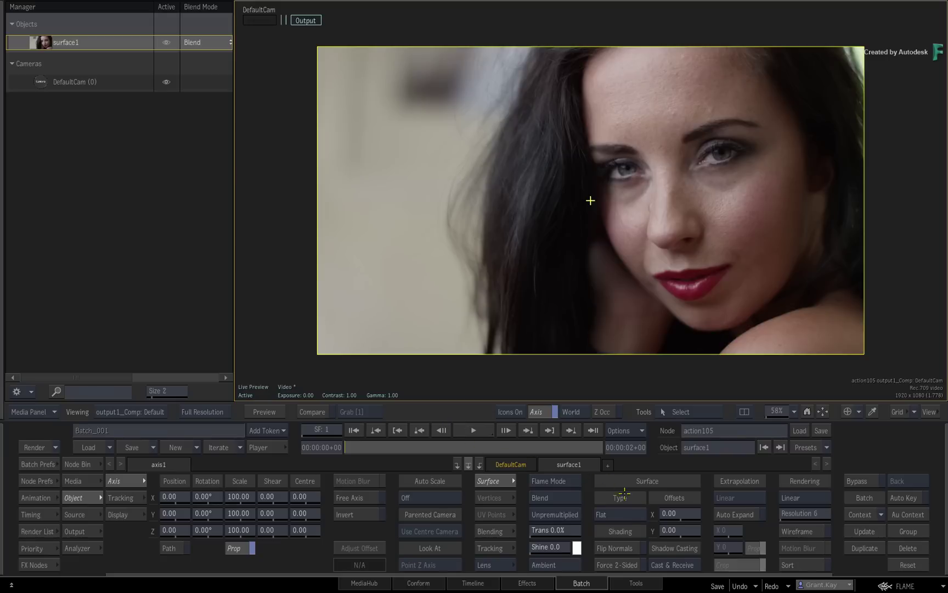
left_click(620, 514)
left_click(622, 469)
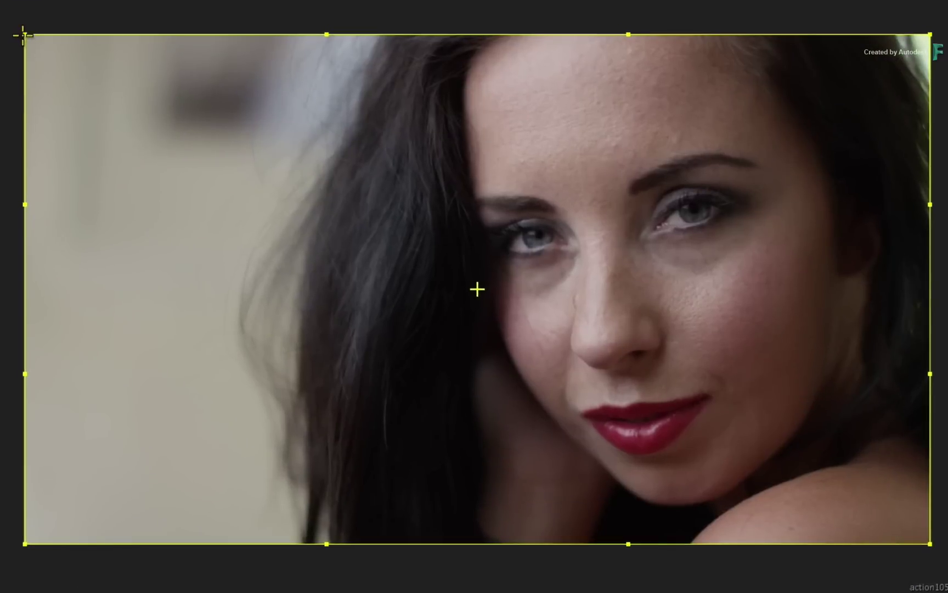
Step: Drag the top-left surface corner vertex across the face to bend the picture
left_click_drag(317, 47, 336, 59)
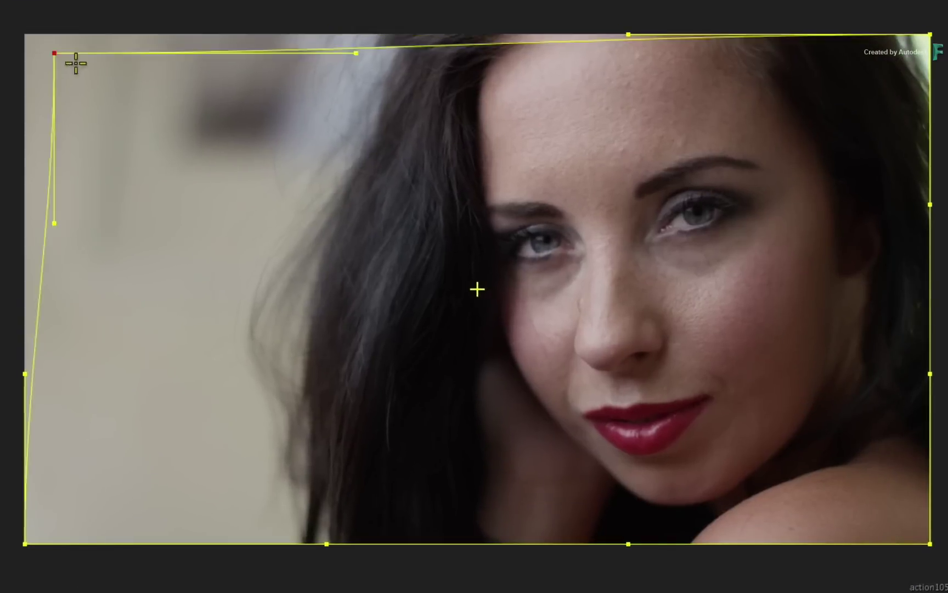
left_click_drag(76, 63, 790, 398)
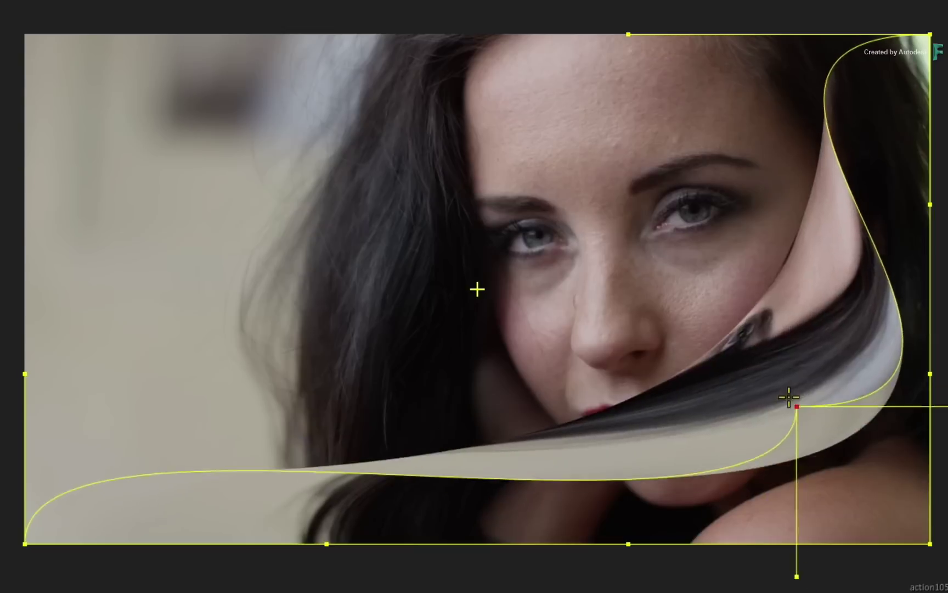
mouse_move(789, 398)
left_mouse_down()
mouse_move(945, 578)
mouse_move(784, 515)
mouse_move(587, 326)
mouse_move(438, 80)
mouse_move(101, 80)
mouse_move(665, 504)
mouse_move(546, 328)
left_mouse_up()
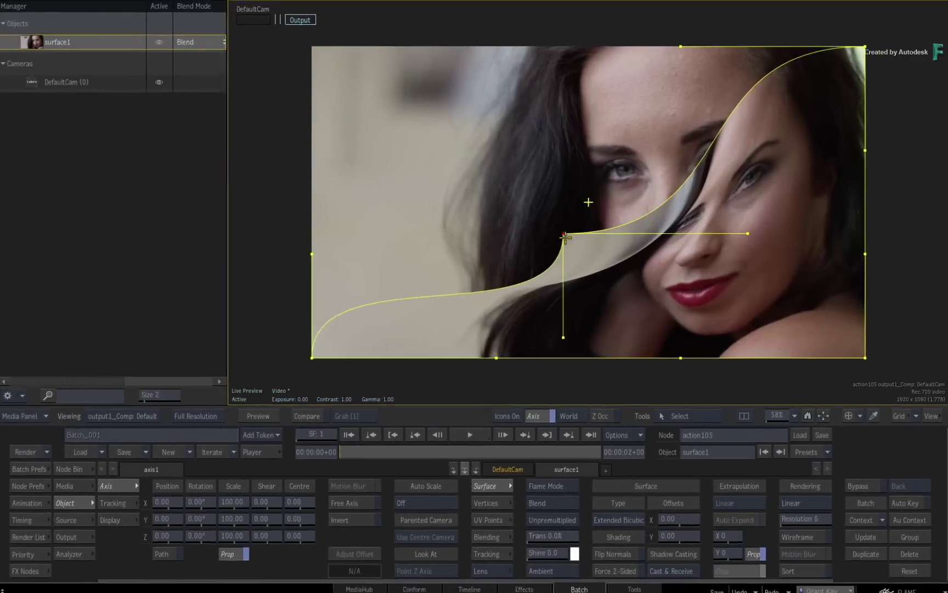
left_click_drag(566, 237, 535, 219)
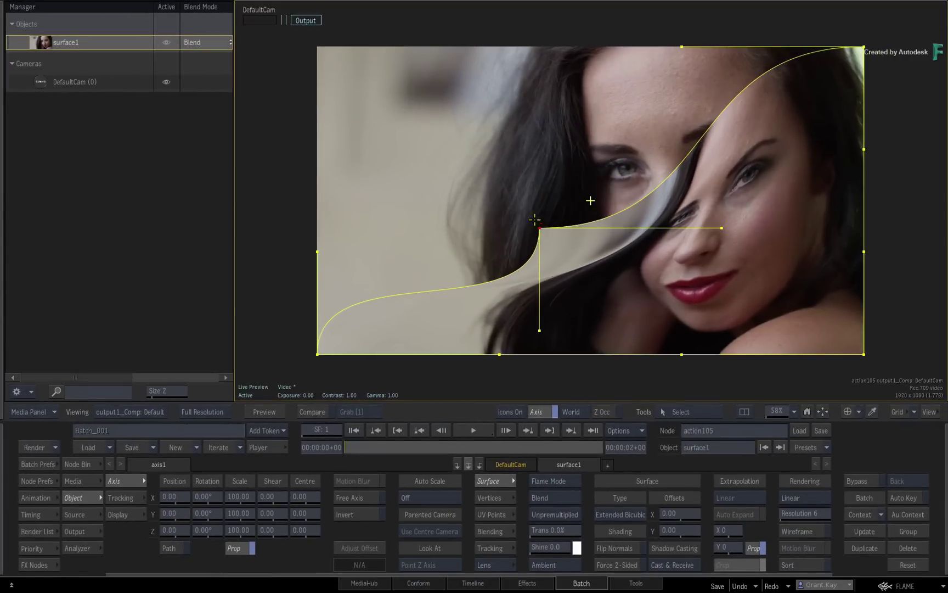
Step: Undo the bend, switch to Move UV/Vertex mode, and enable vertex Auto Adjust
key("ctrl+z")
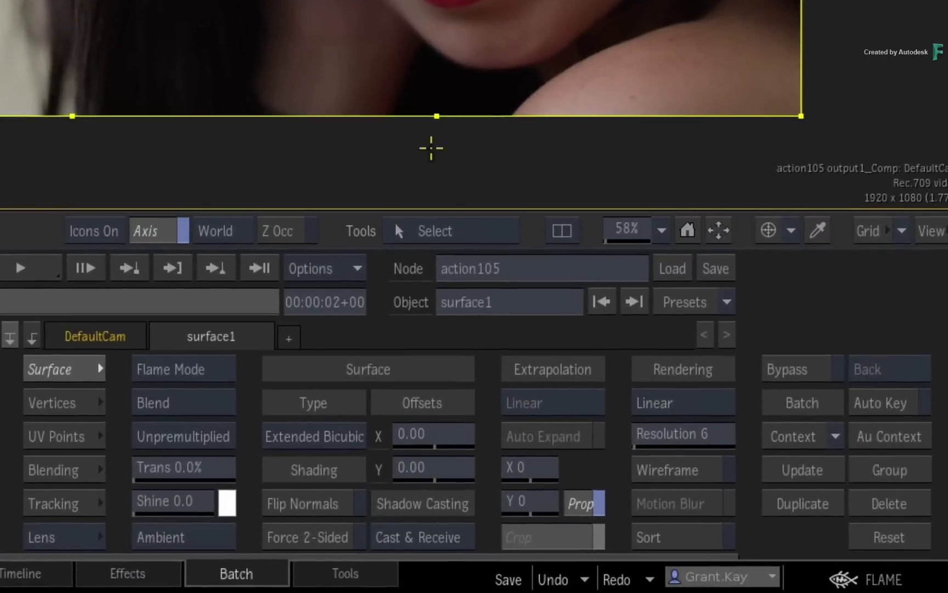
right_click(481, 221)
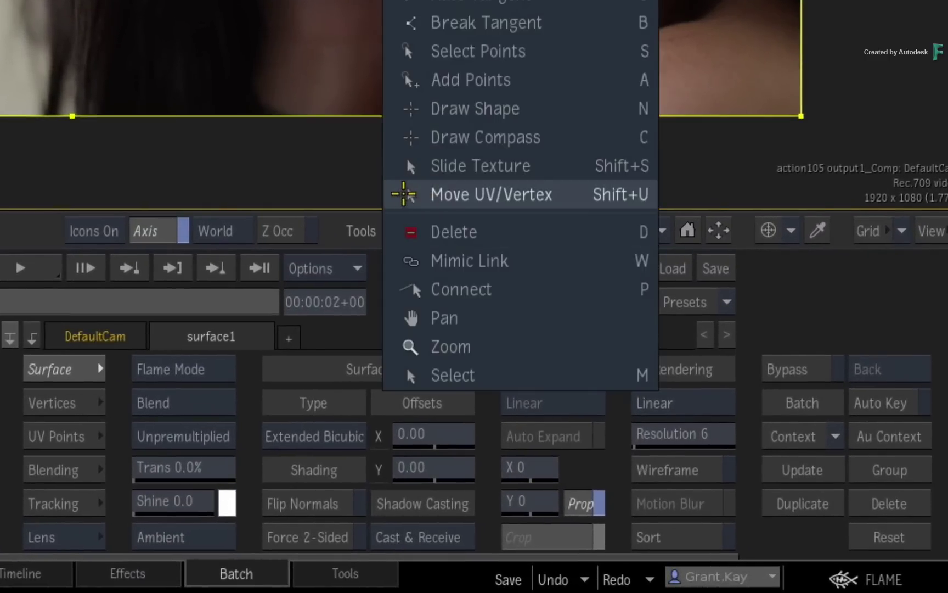
left_click(408, 197)
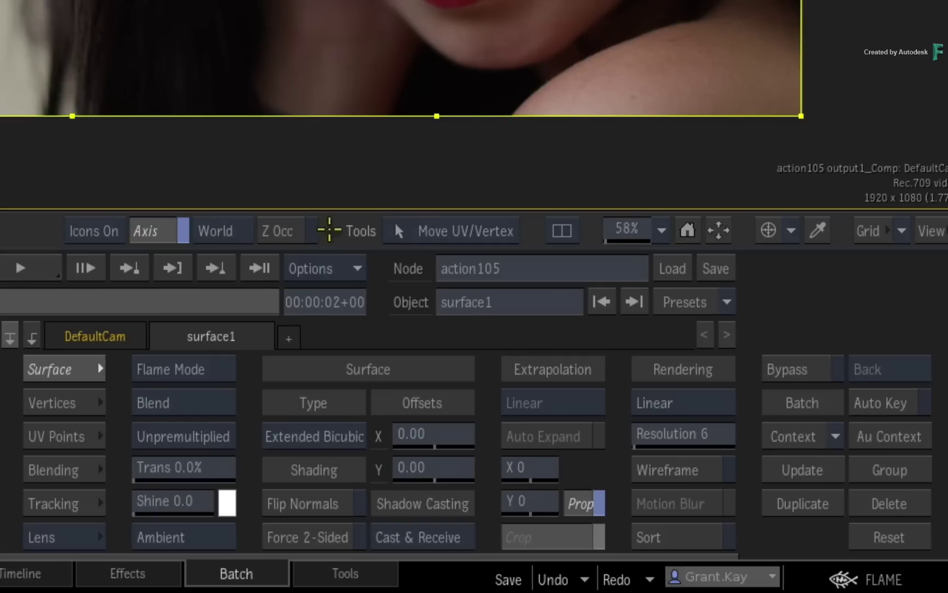
left_click(81, 403)
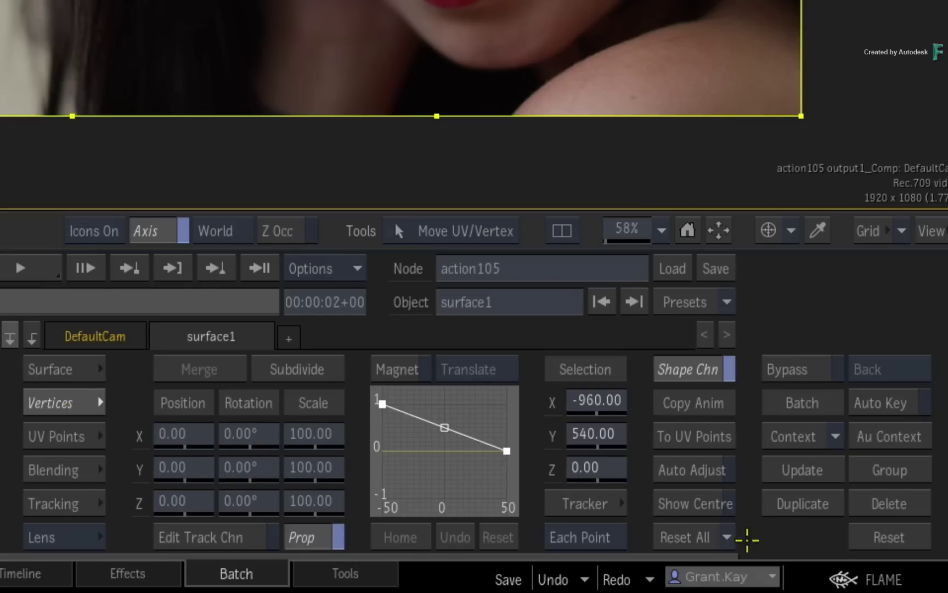
left_click(693, 474)
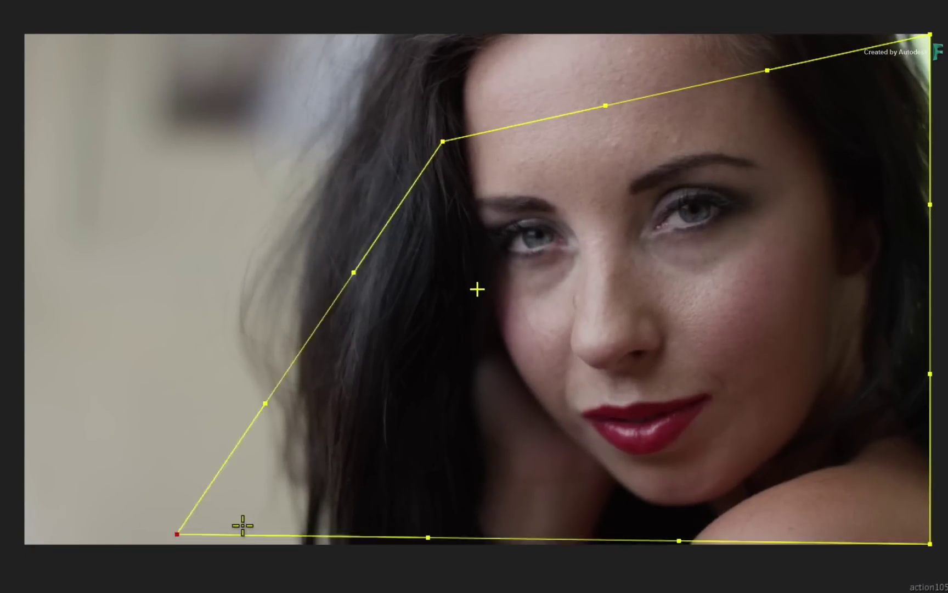
Step: Drag the surface corners and edge points to curve its outline around face, jaw and chin
left_click_drag(25, 543, 561, 507)
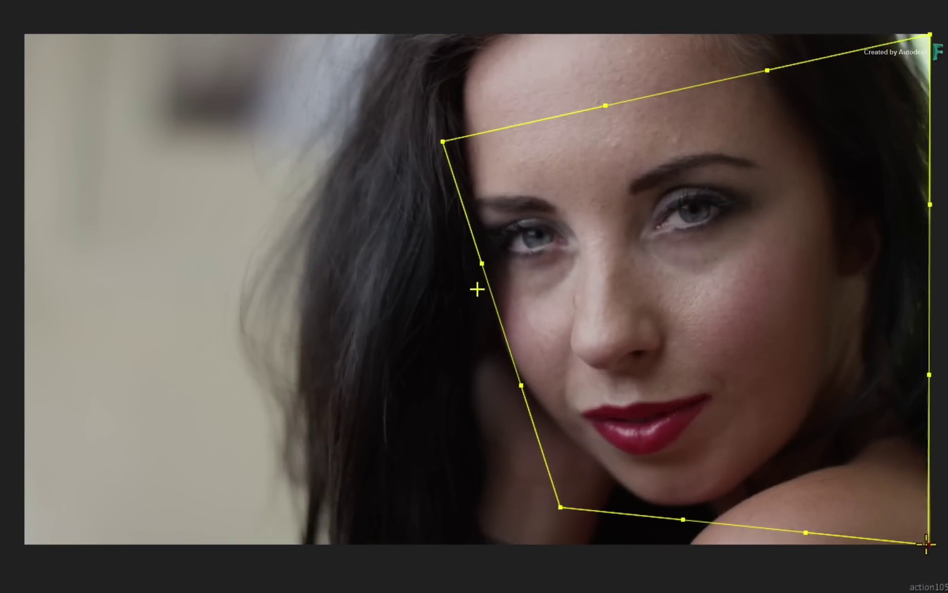
left_click_drag(931, 544, 838, 456)
left_click_drag(928, 32, 838, 69)
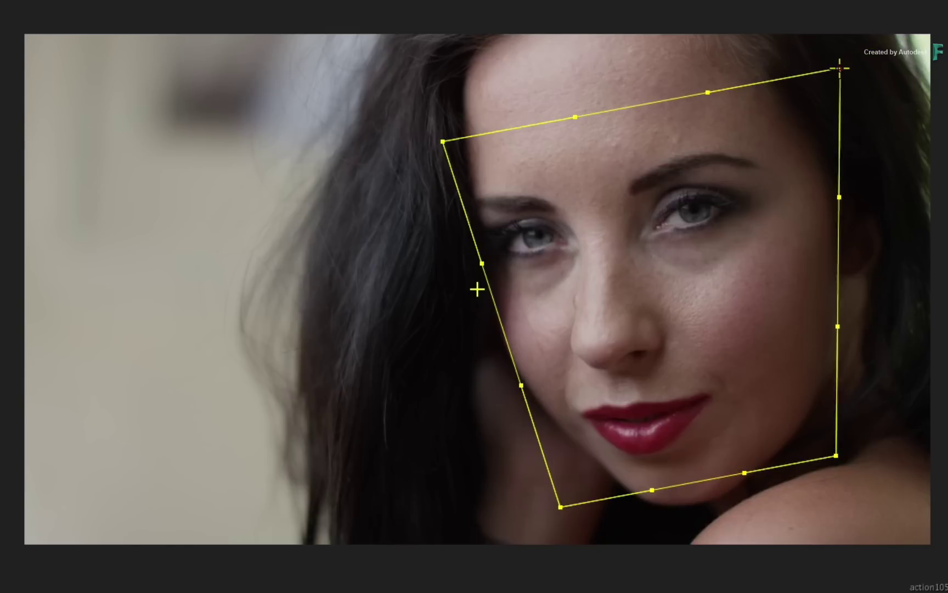
mouse_move(551, 116)
left_mouse_down()
mouse_move(709, 113)
mouse_move(671, 18)
left_mouse_up()
left_click_drag(482, 264, 412, 287)
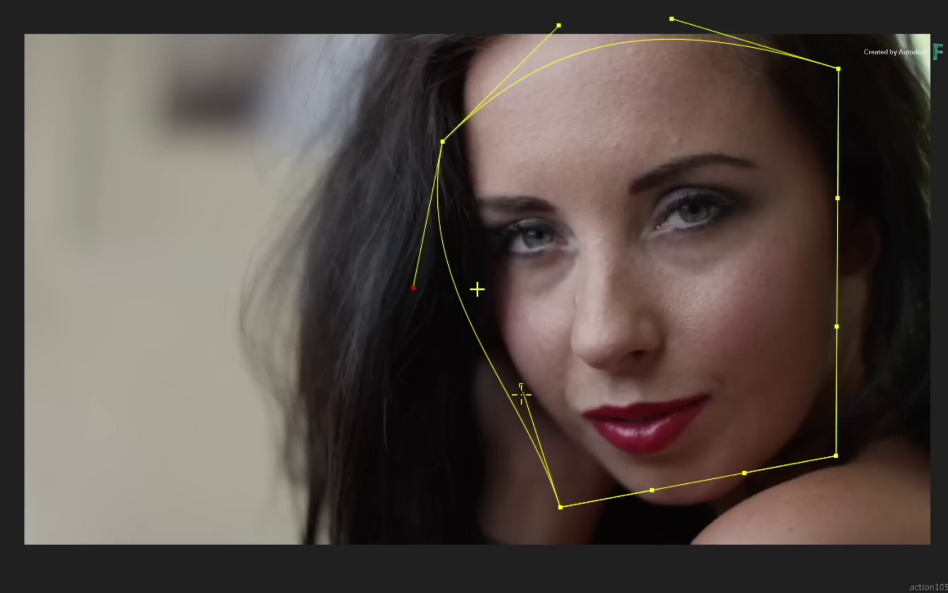
left_click_drag(521, 386, 463, 430)
left_click_drag(652, 490, 683, 537)
left_click_drag(743, 475, 773, 518)
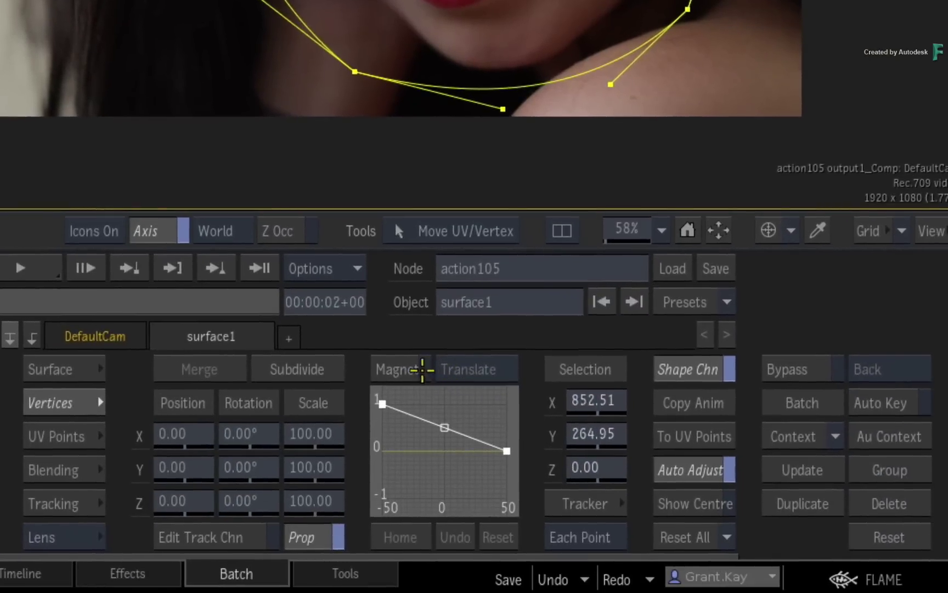
Step: Subdivide the surface and pull grid points onto the eyes, brows, nose and cheeks
left_click(326, 375)
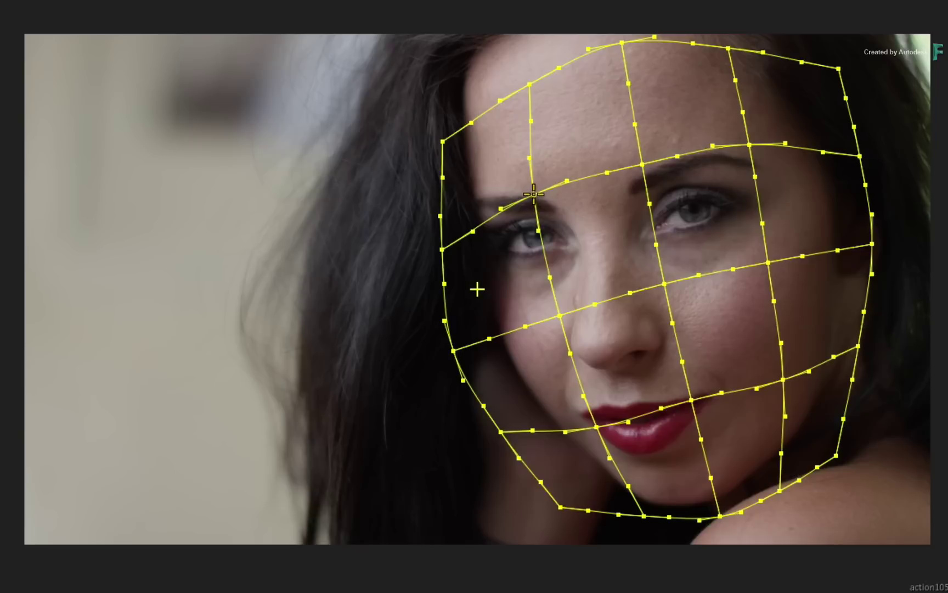
left_click_drag(534, 194, 541, 236)
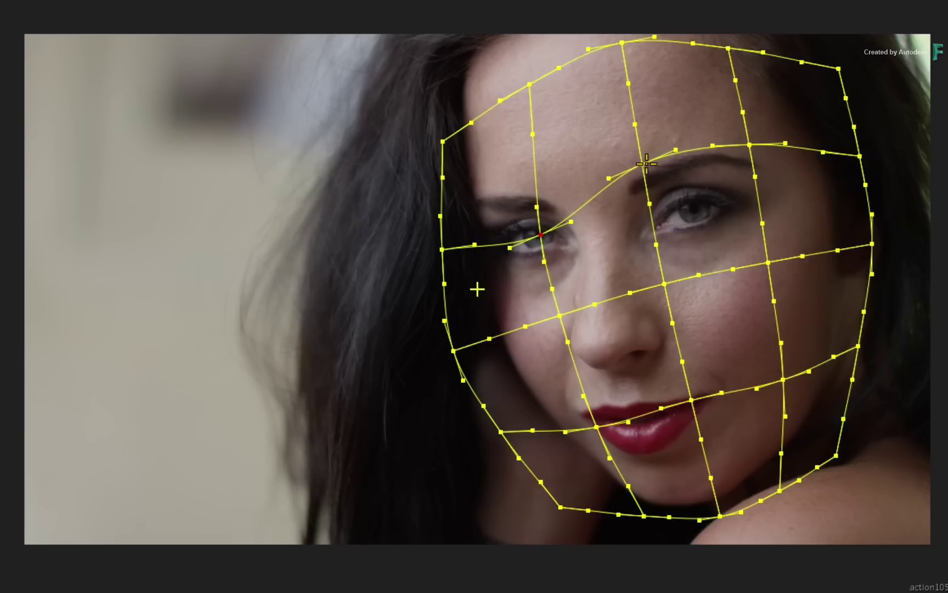
left_click_drag(642, 164, 613, 203)
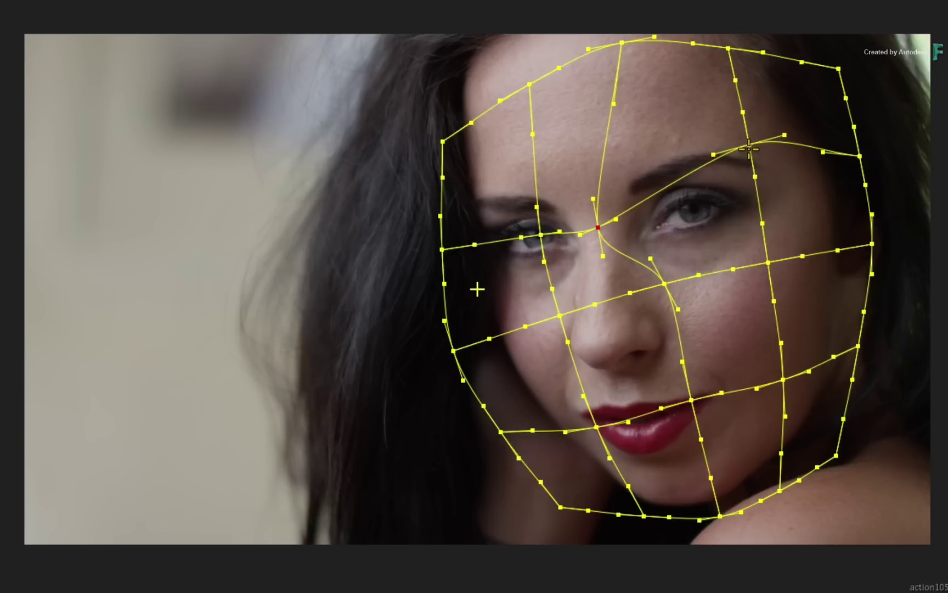
left_click_drag(749, 147, 695, 209)
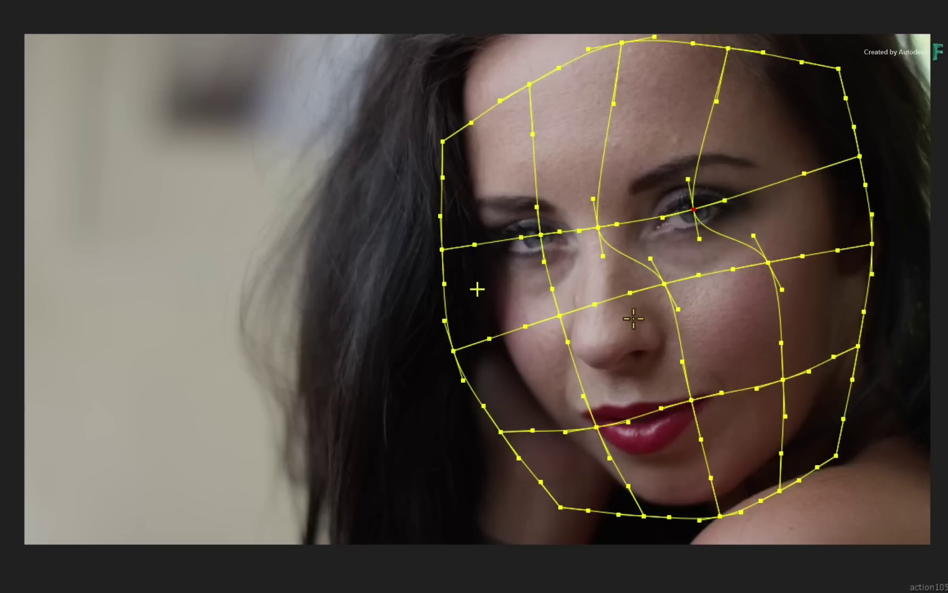
mouse_move(665, 286)
left_mouse_down()
mouse_move(604, 326)
mouse_move(528, 320)
left_mouse_up()
left_click_drag(769, 263, 710, 318)
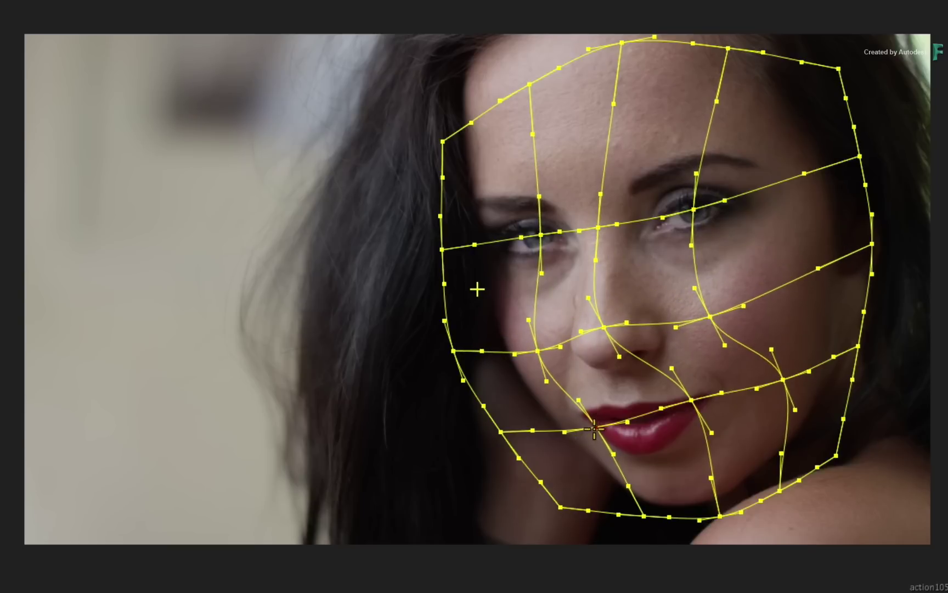
Step: Bend grid lines along the lips and nose, then restore the full interface in Select mode
left_click_drag(596, 429, 581, 422)
left_click_drag(697, 402, 634, 421)
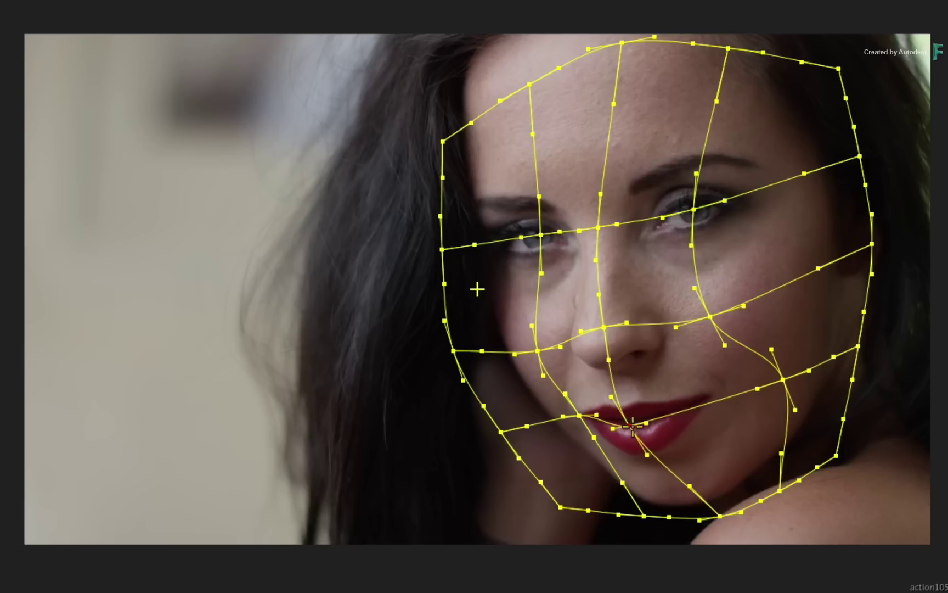
left_click_drag(779, 379, 716, 400)
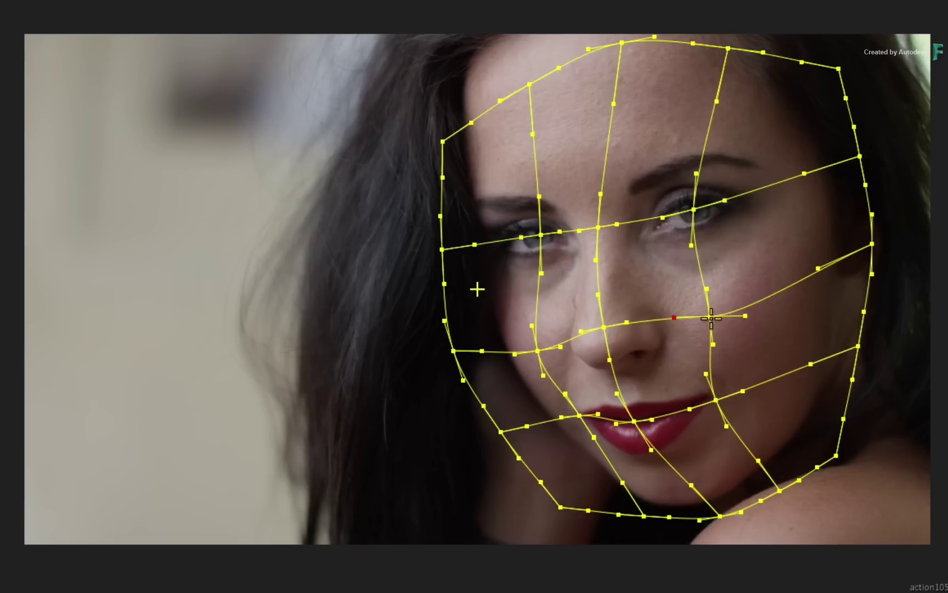
left_click_drag(710, 317, 697, 319)
left_click_drag(560, 347, 548, 348)
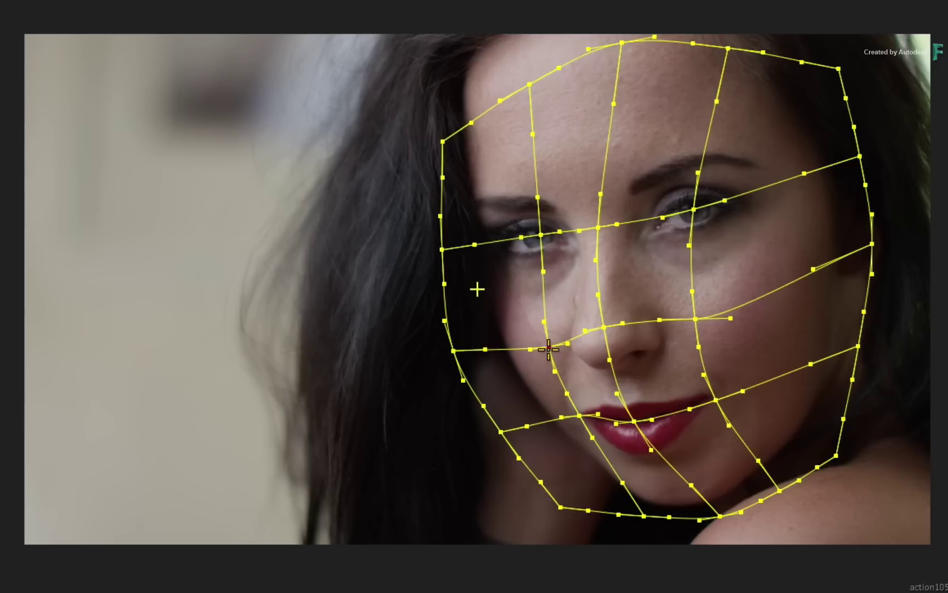
left_click_drag(606, 327, 604, 339)
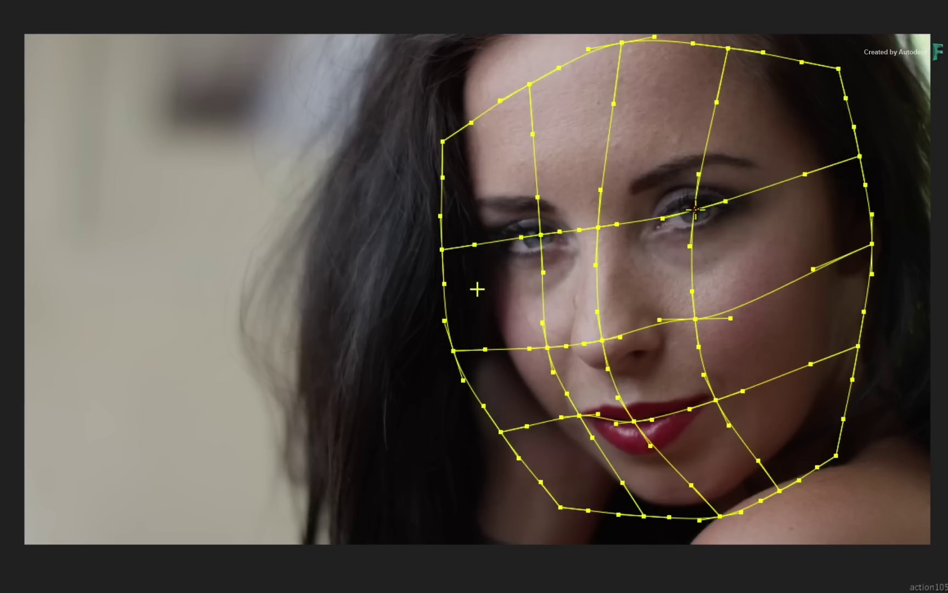
key("ctrl+f")
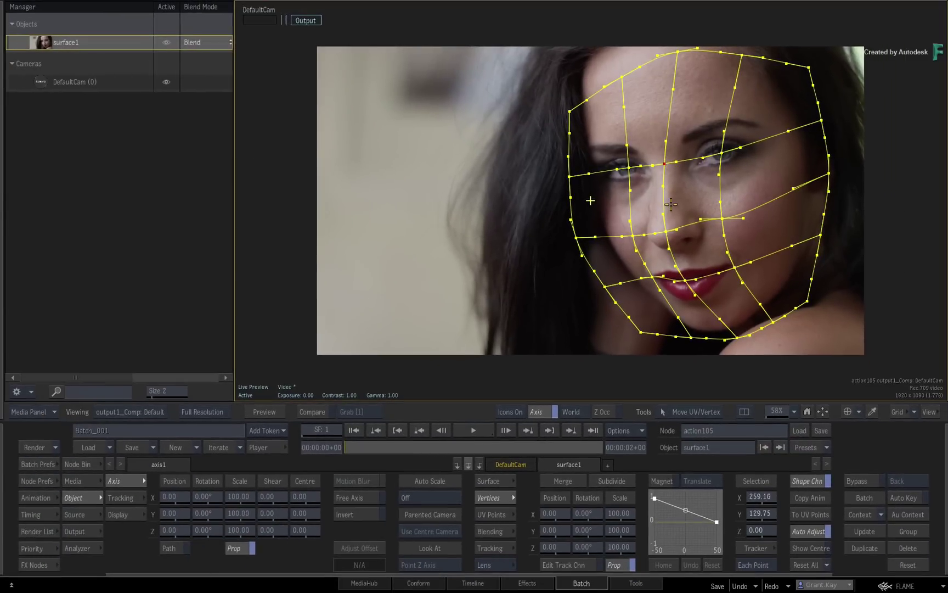
key("m")
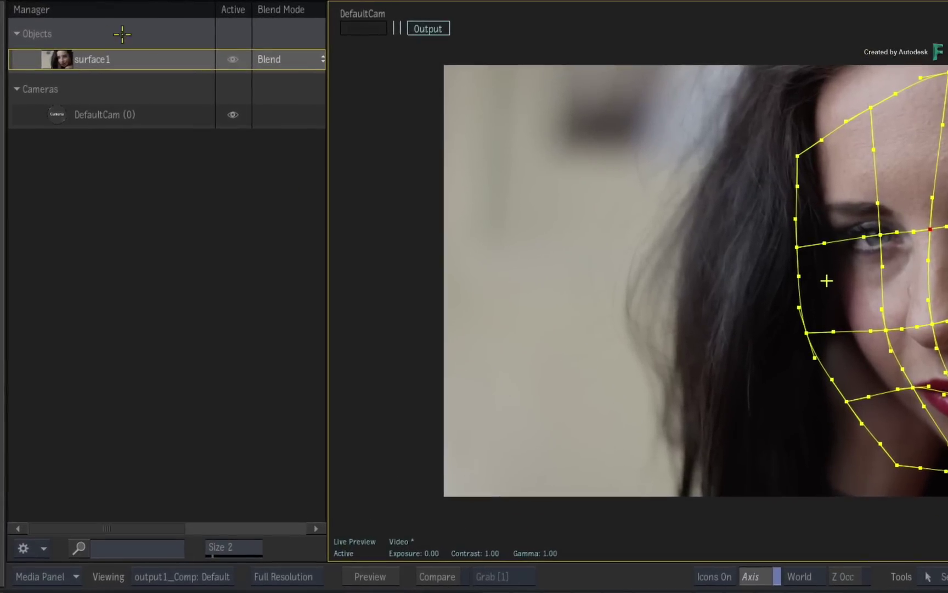
Step: Add material1 under surface1 and raise its transparency to 100%
right_click(63, 60)
mouse_move(171, 347)
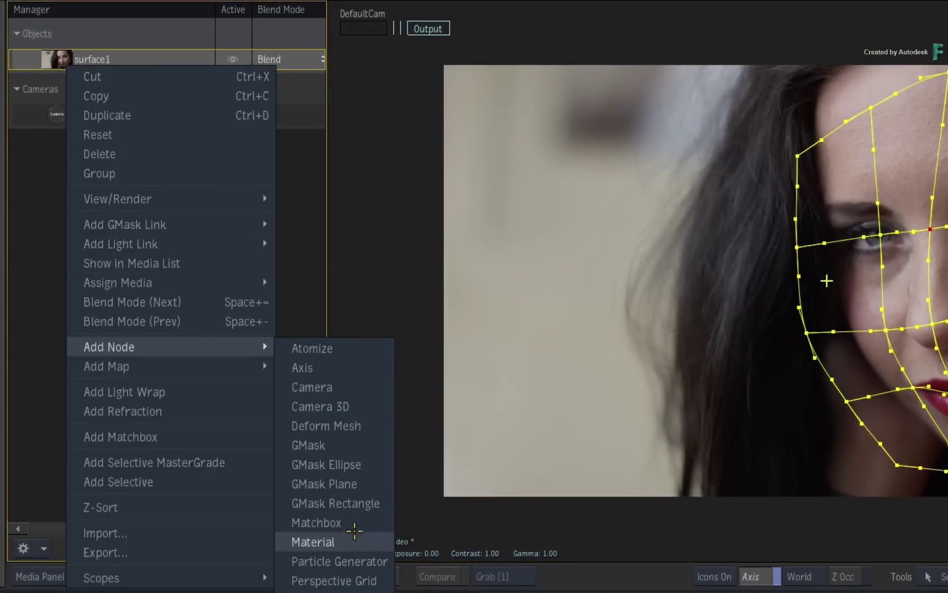
left_click(312, 542)
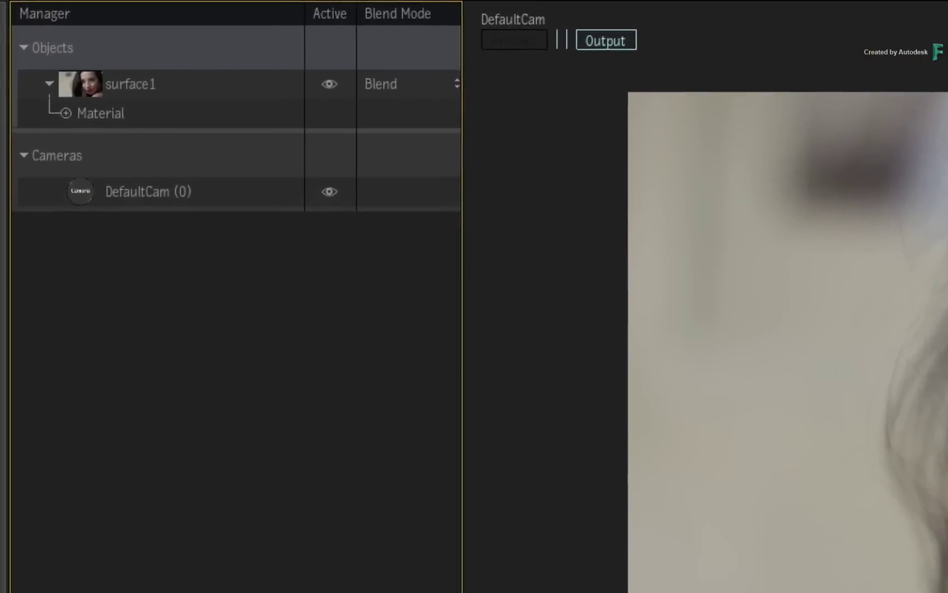
left_click(66, 115)
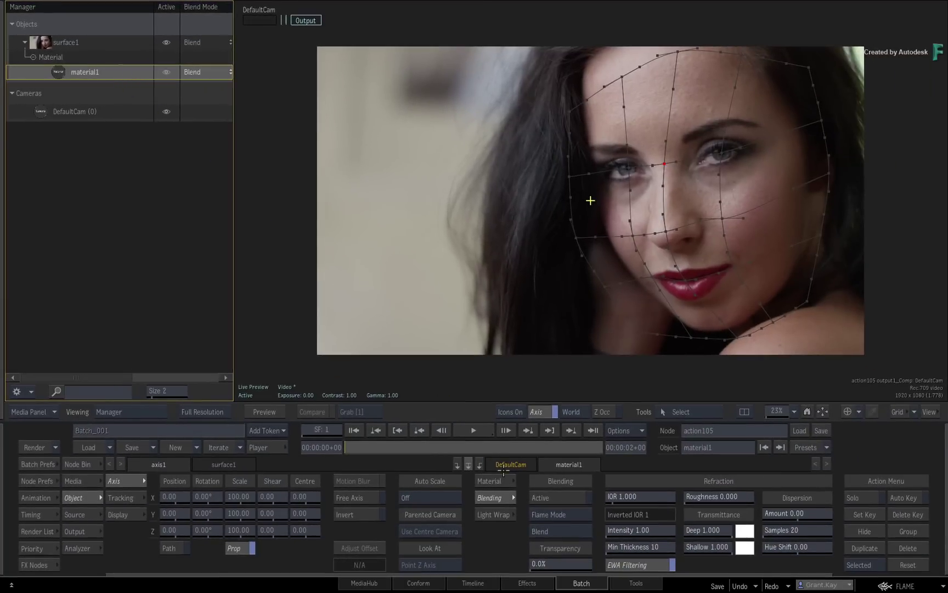
left_click_drag(569, 564, 687, 548)
left_click_drag(208, 513, 237, 512)
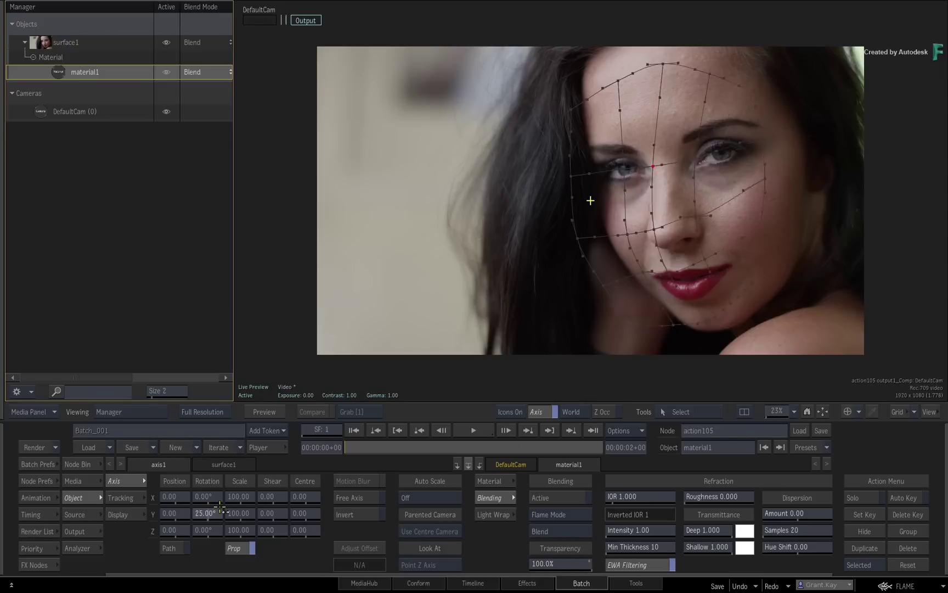
mouse_move(560, 564)
left_mouse_down()
mouse_move(532, 564)
mouse_move(632, 554)
left_mouse_up()
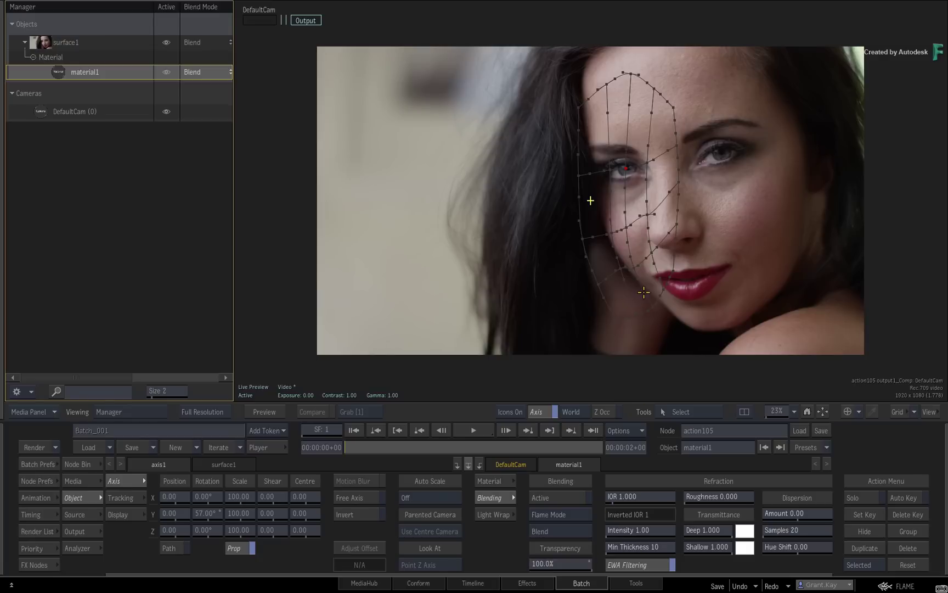
key("ctrl+z")
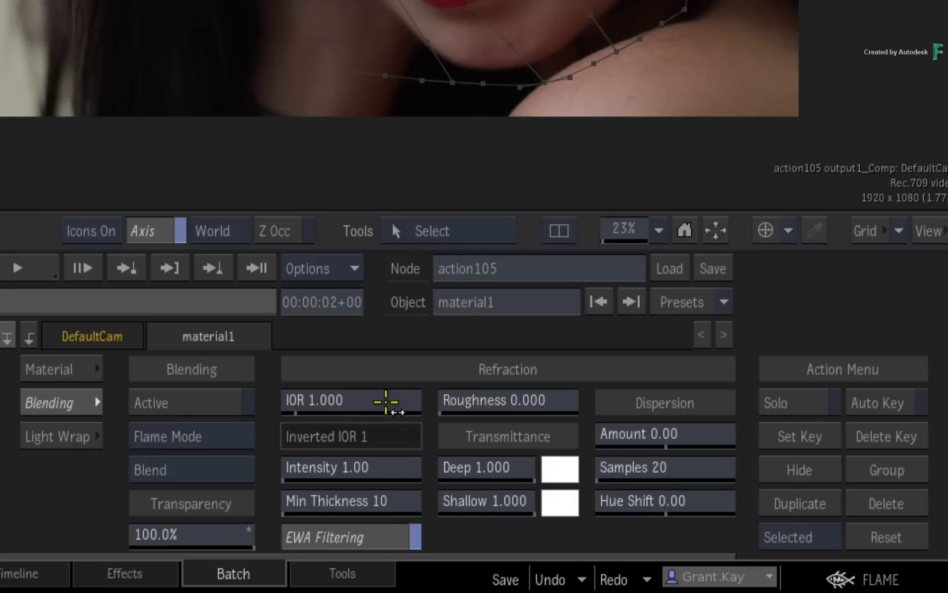
Step: Set material1's IOR to 3 and Min Thickness to 100, then rotate to check refraction
left_click(381, 401)
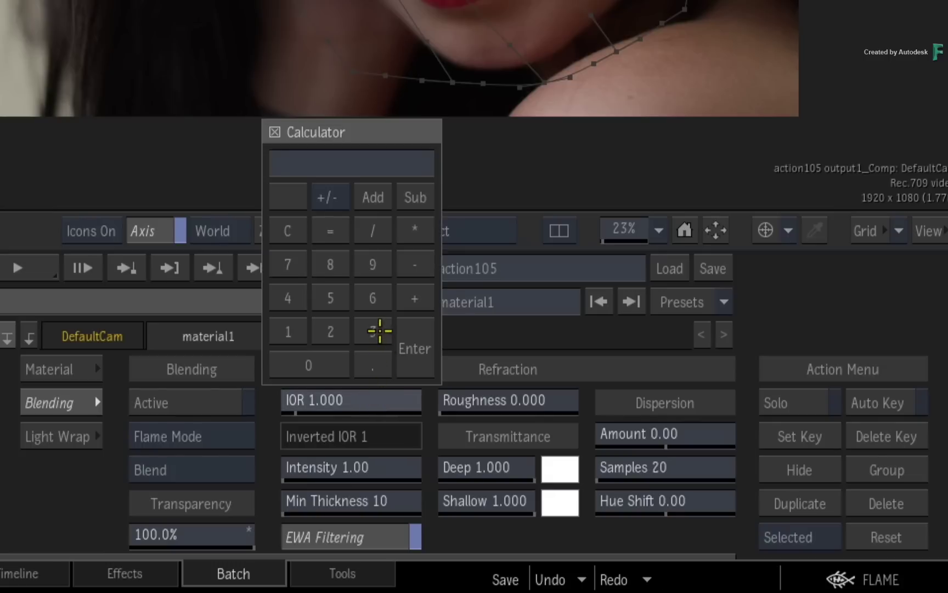
left_click(372, 332)
left_click(375, 365)
left_click(415, 348)
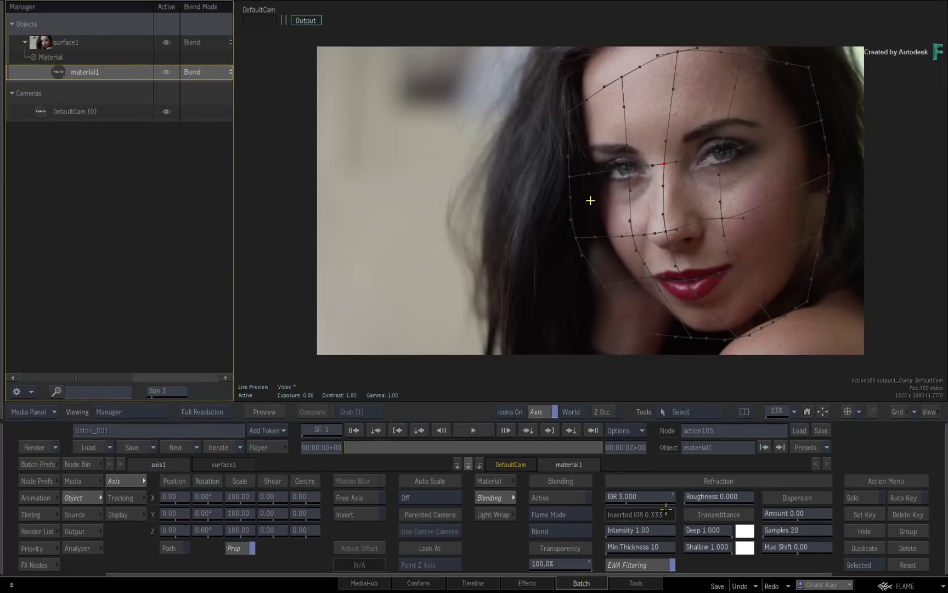
left_click_drag(653, 547, 686, 549)
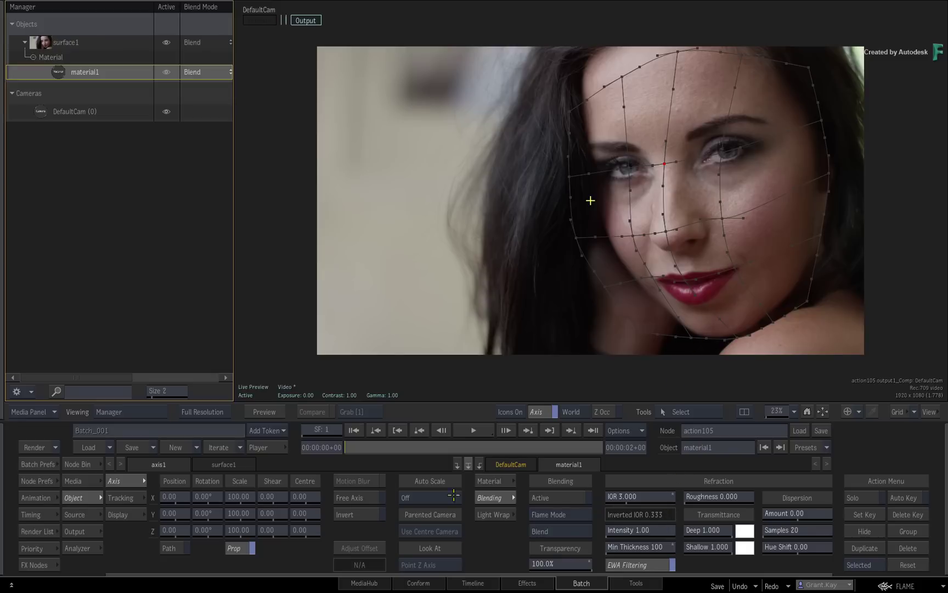
left_click_drag(202, 514, 217, 512)
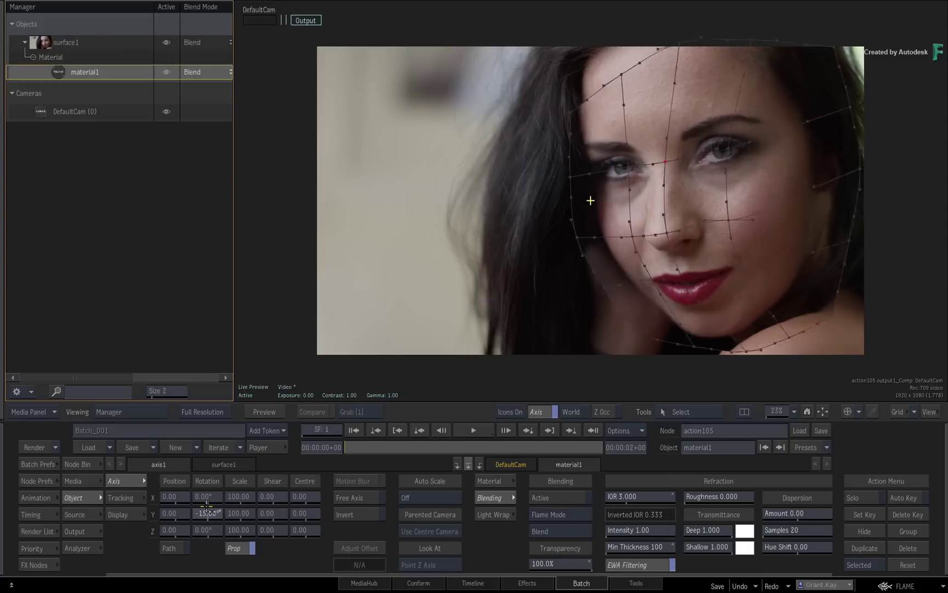
Step: Undo the rotation, reshape the eye area, and push both eye vertices outward in depth
key("ctrl+z")
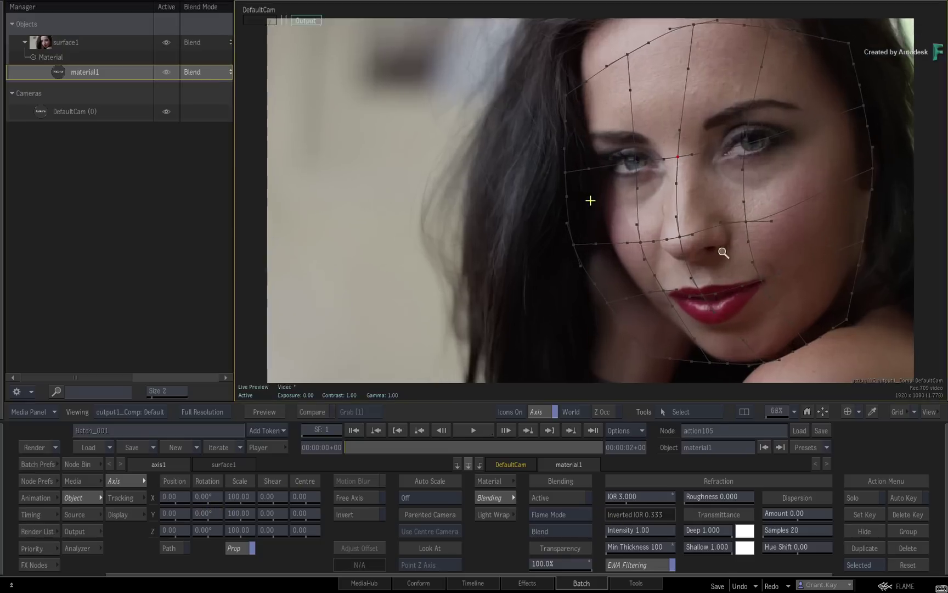
left_click_drag(724, 366, 786, 366)
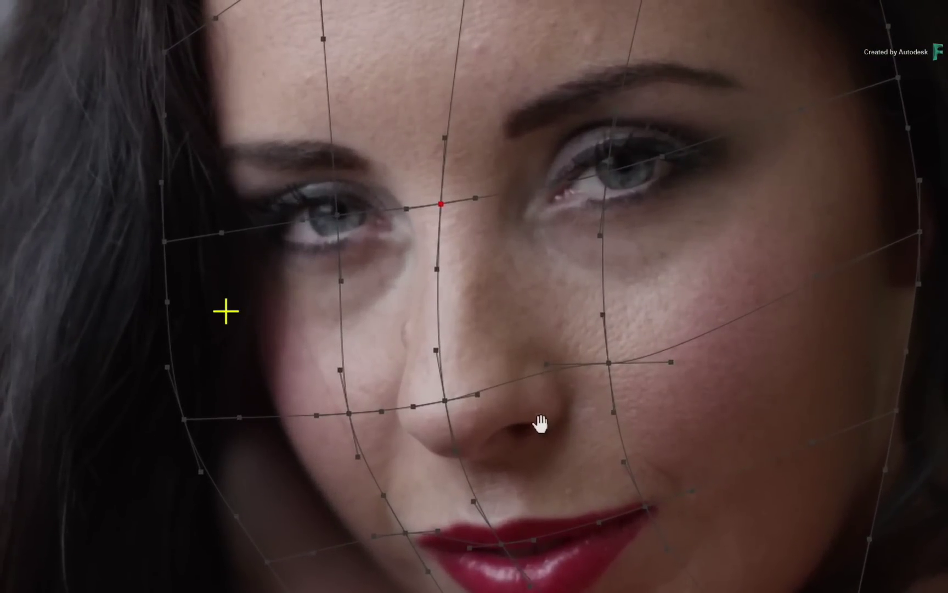
left_click(330, 217)
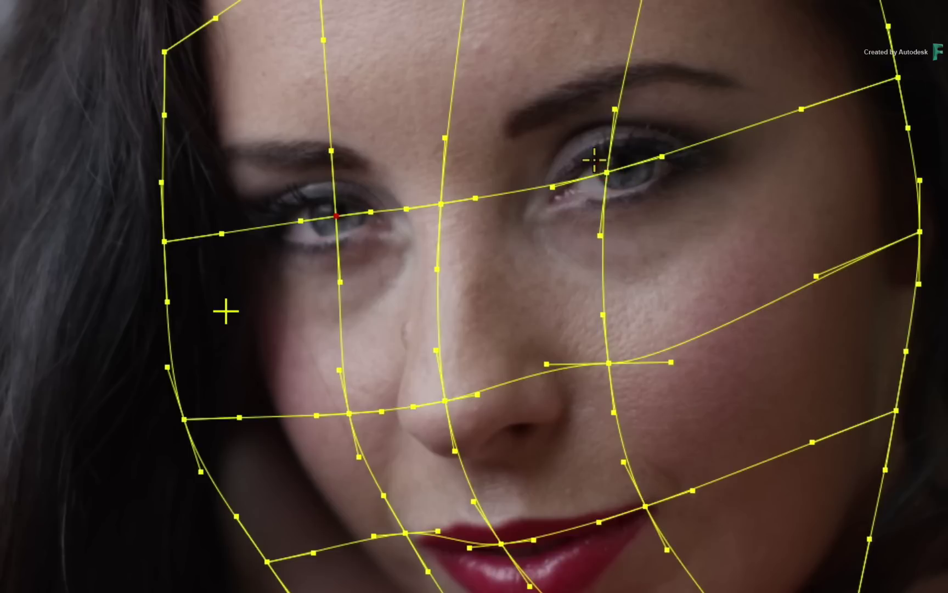
left_click_drag(609, 177, 624, 163)
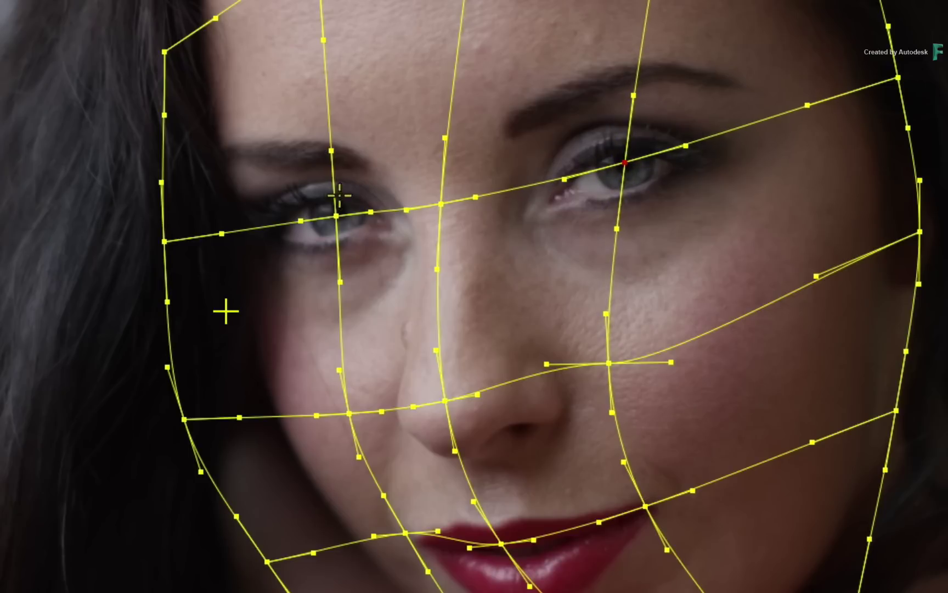
left_click(337, 217, "shift")
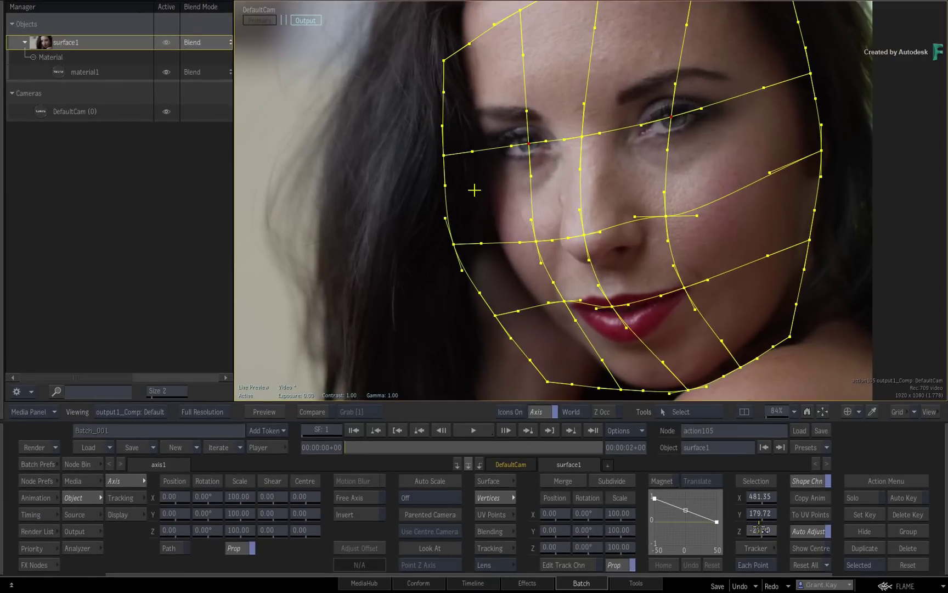
mouse_move(762, 530)
left_mouse_down()
mouse_move(805, 521)
mouse_move(756, 539)
left_mouse_up()
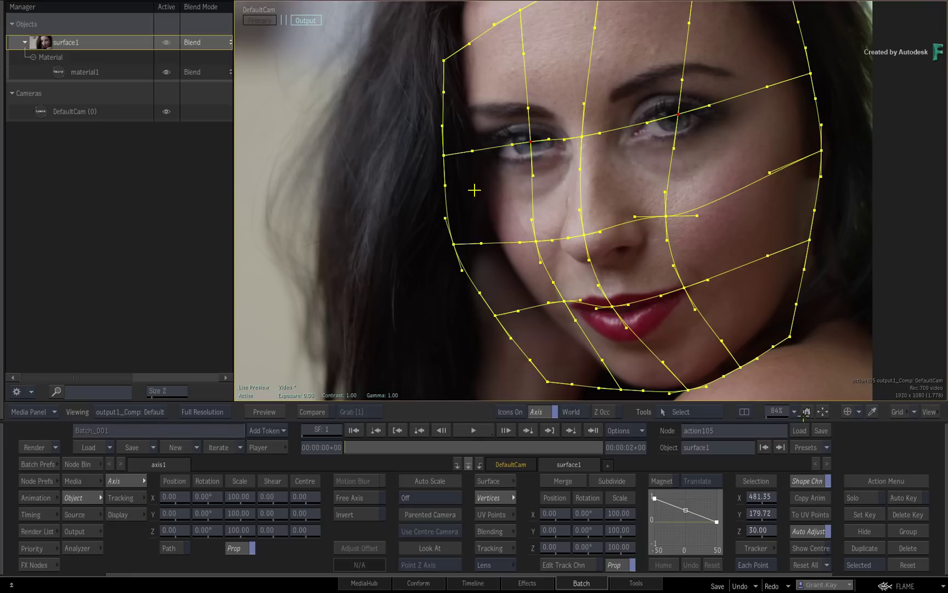
scroll(782, 315, "down", 2)
Step: Push the mouth region back in depth and nudge a lip vertex to the right
left_click_drag(782, 316, 803, 315)
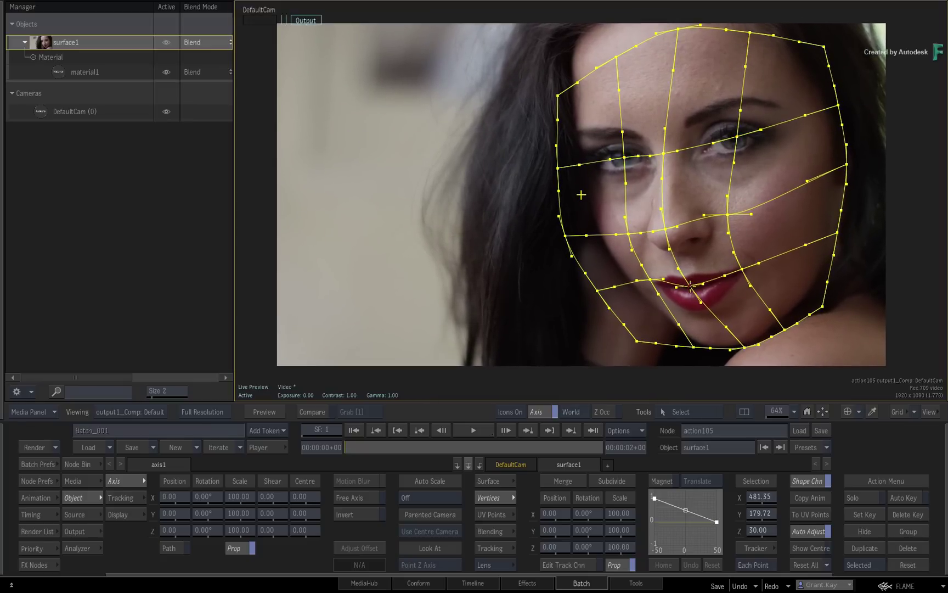
mouse_move(775, 532)
left_mouse_down()
mouse_move(752, 531)
mouse_move(809, 523)
left_mouse_up()
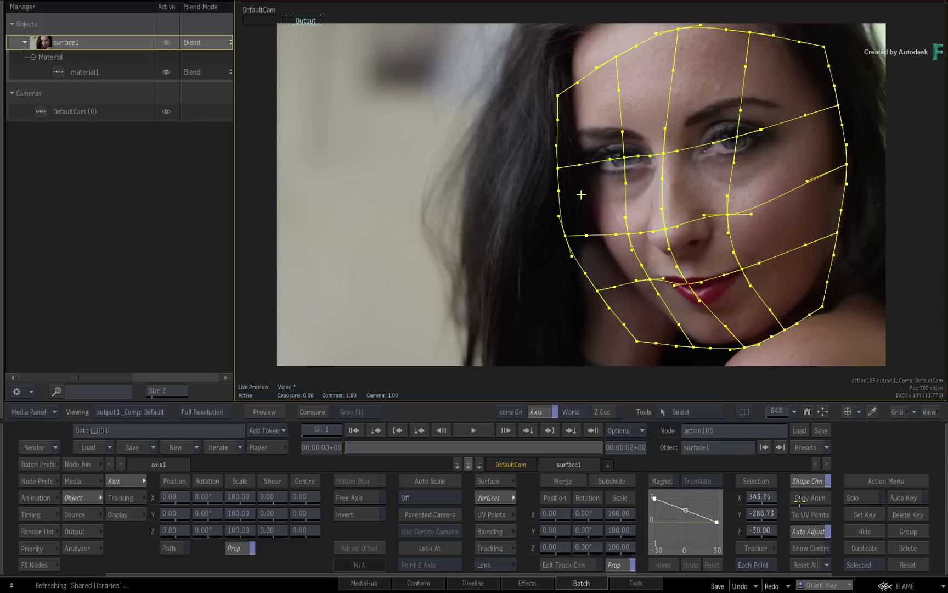
left_click_drag(689, 283, 698, 285)
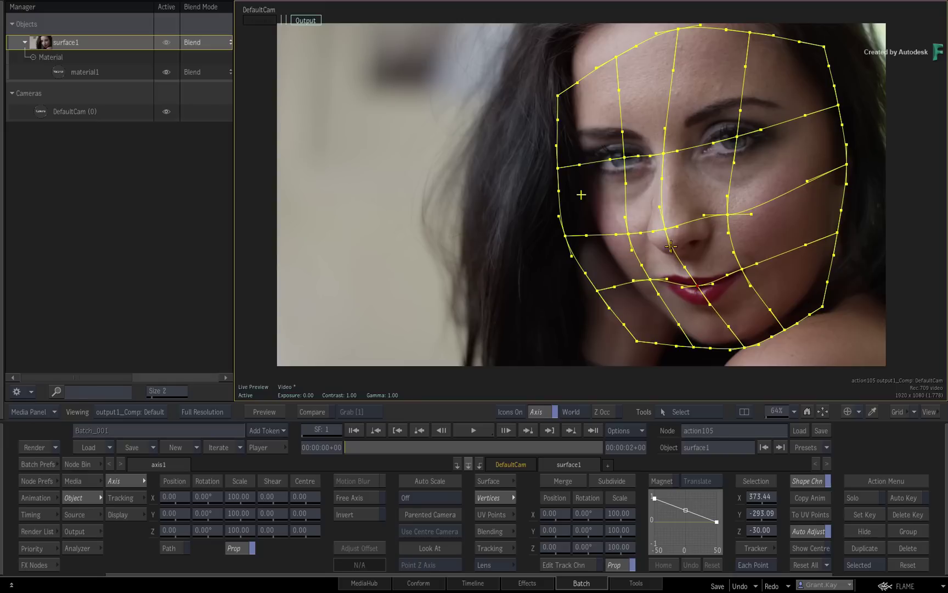
left_click(628, 156)
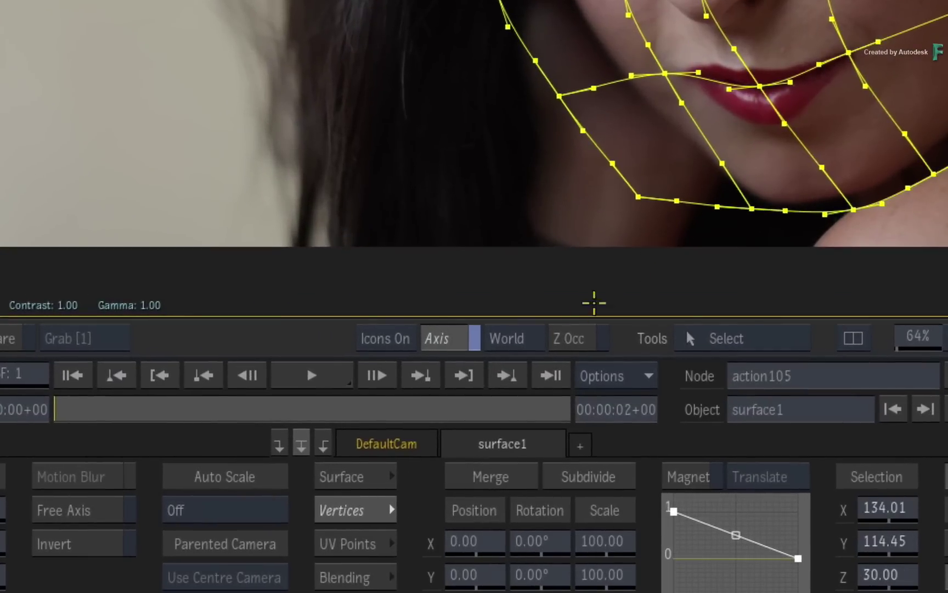
left_click(385, 339)
left_click(421, 227)
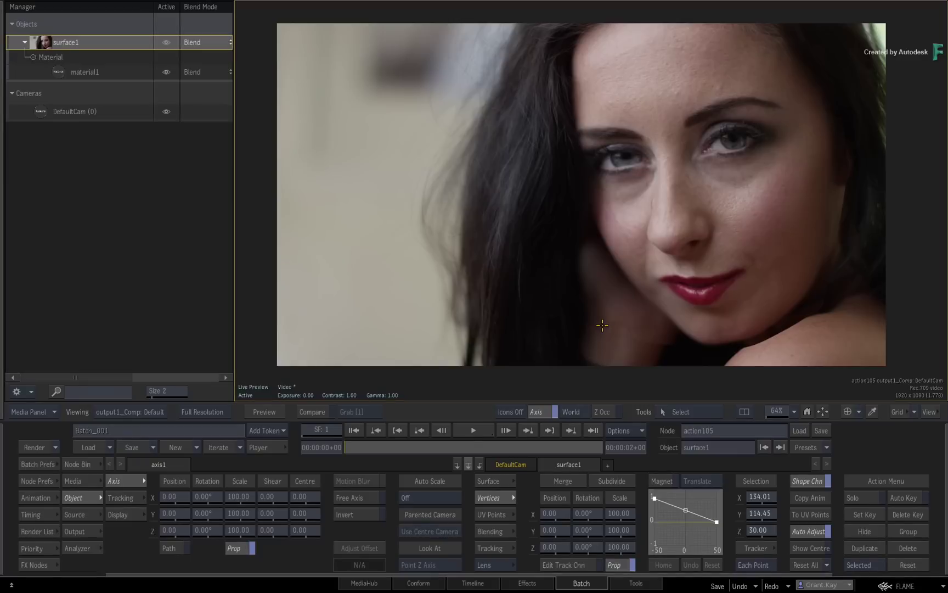
key("shift+f")
key("i")
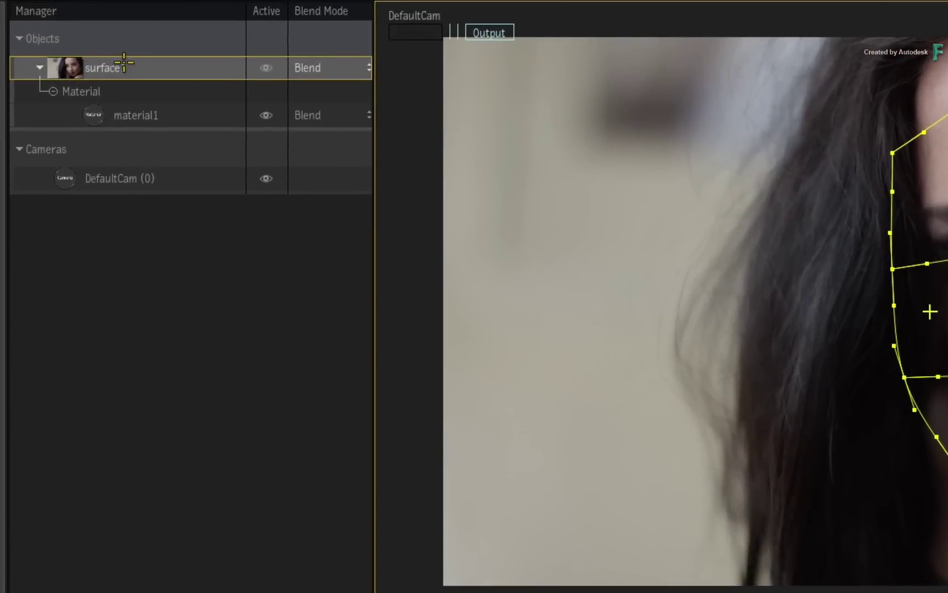
Step: Link a Free (Centroid Axis) GMask to surface1 and draw curved points around the face
right_click(123, 67)
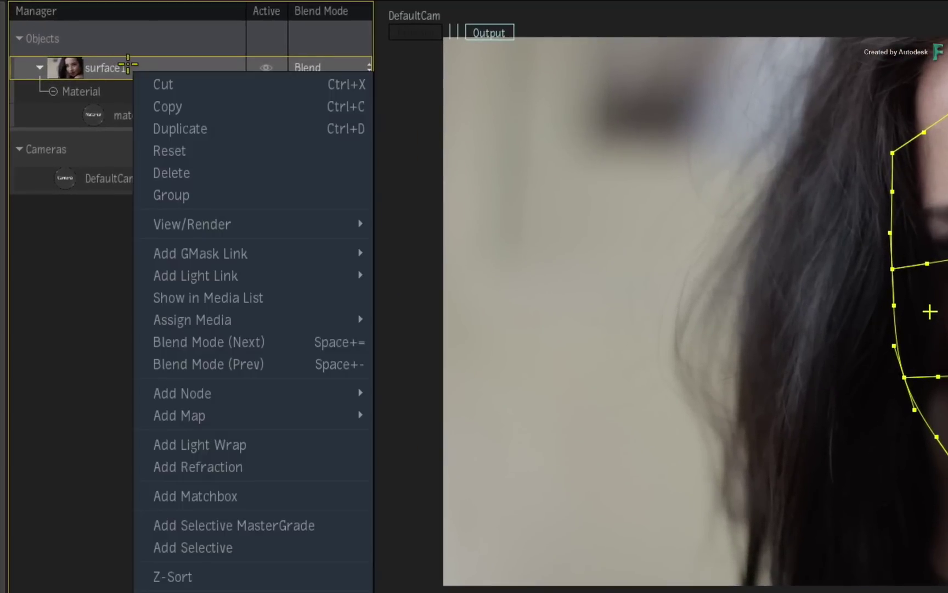
mouse_move(255, 254)
left_click(442, 254)
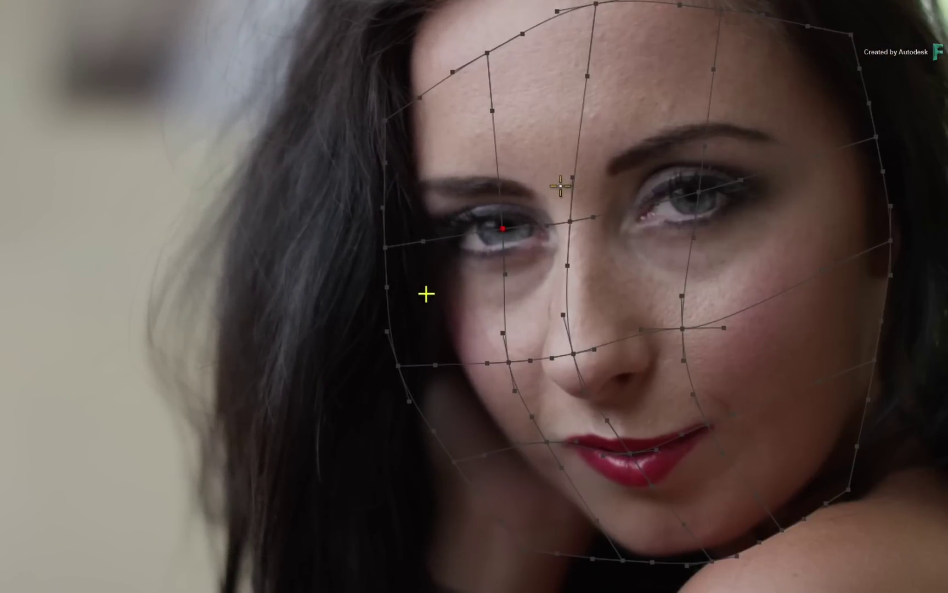
left_click_drag(561, 186, 578, 181)
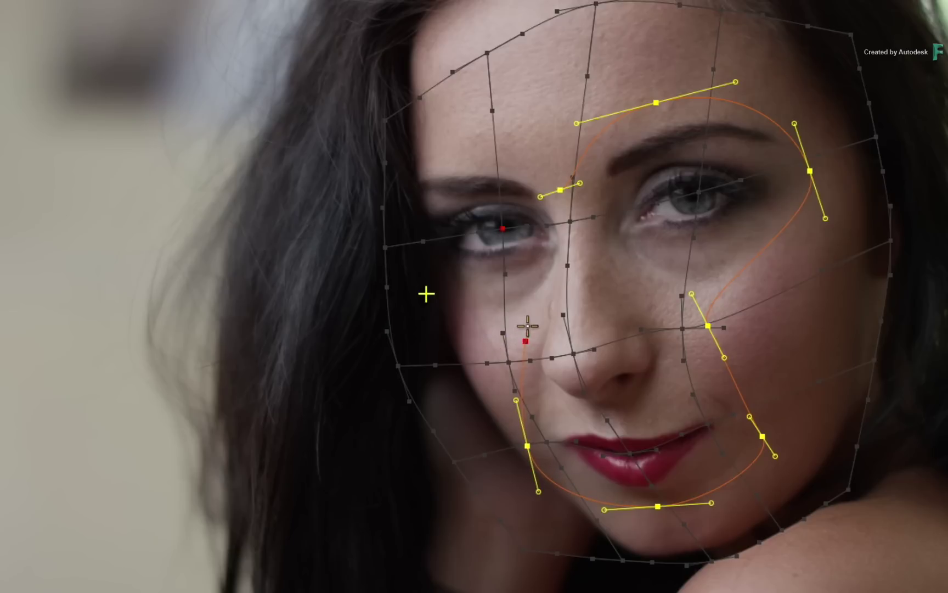
left_click_drag(528, 326, 525, 307)
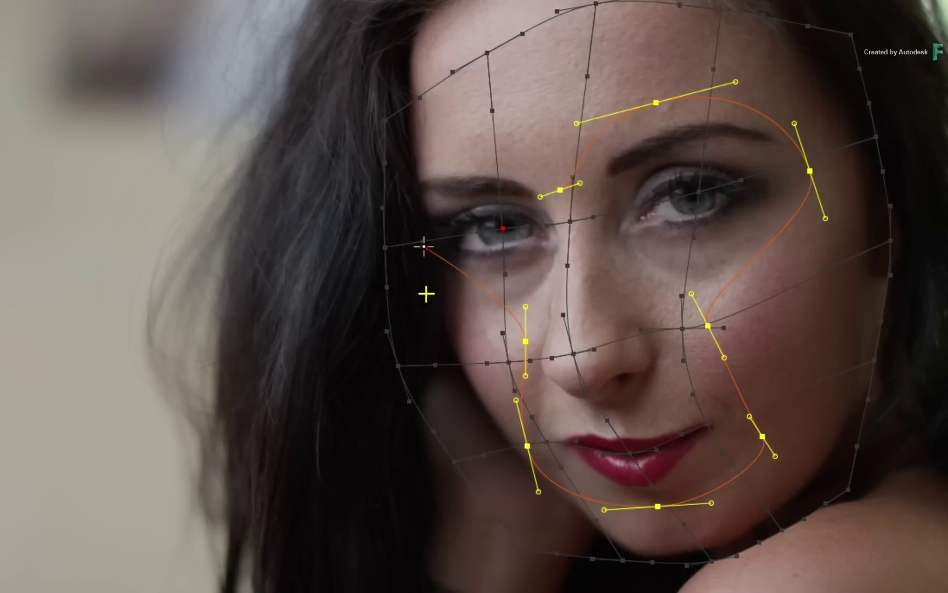
left_click_drag(426, 246, 433, 313)
left_click_drag(480, 142, 539, 135)
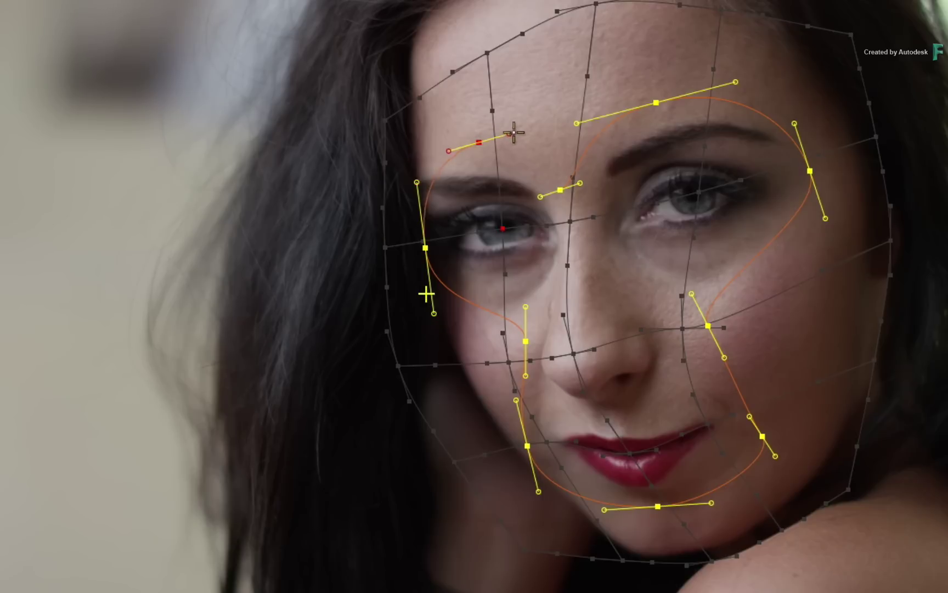
Step: Adjust the brow, left cheek and right-side mask points to fit the face
left_click(562, 189)
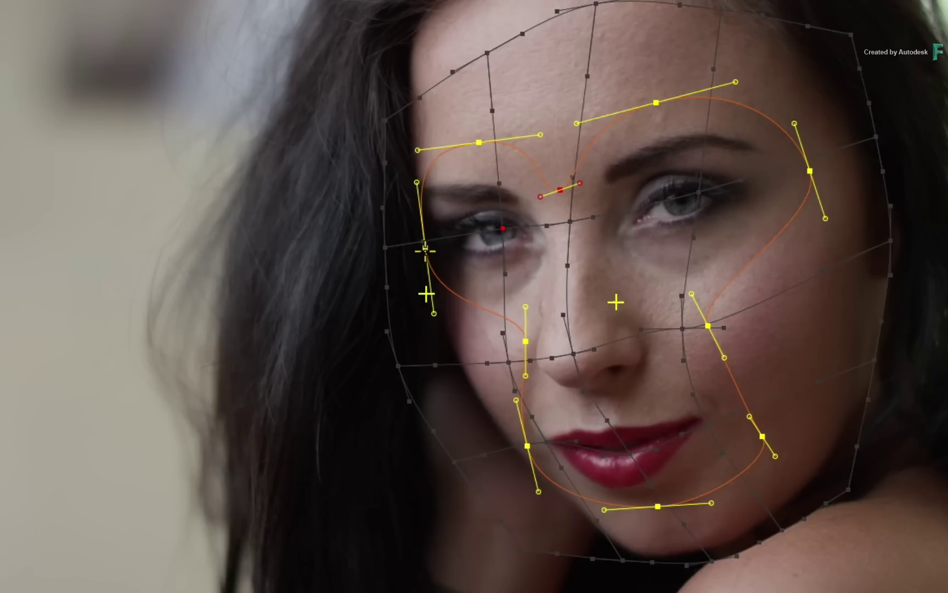
left_click_drag(425, 250, 403, 256)
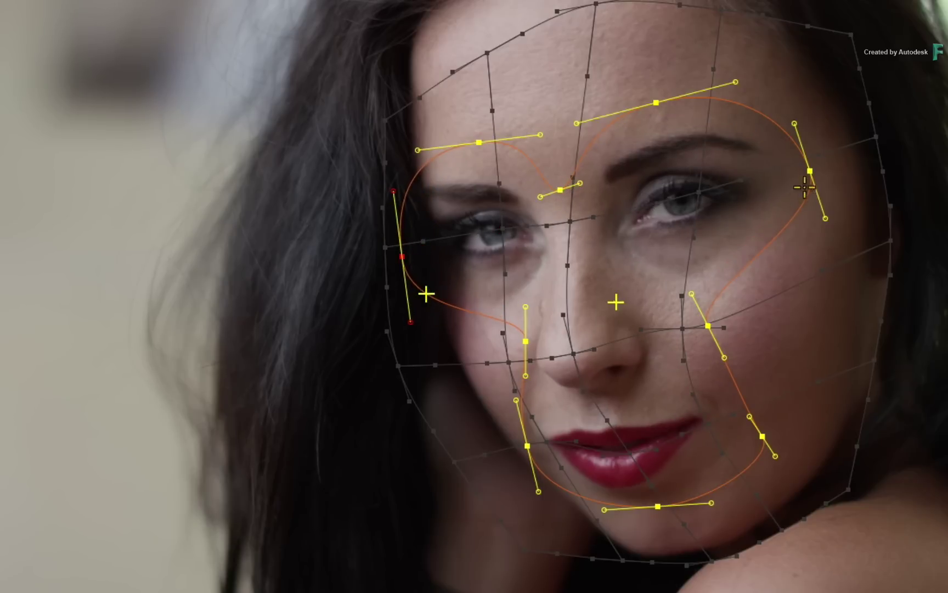
left_click_drag(810, 172, 788, 176)
left_click(699, 330)
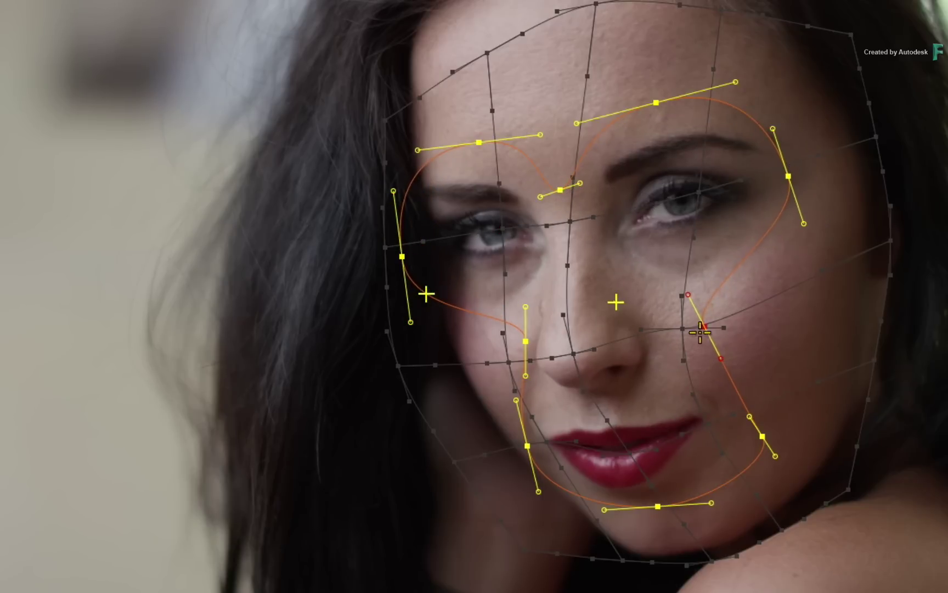
Step: Pull the lower-right point up and move the brow point, then enable Invert on the GMask
left_click_drag(762, 437, 751, 411)
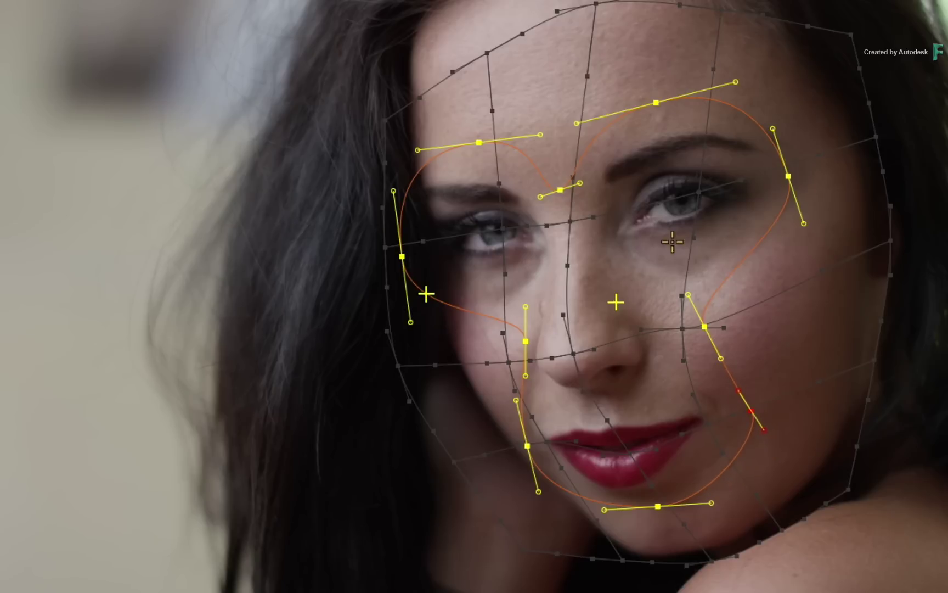
mouse_move(560, 190)
left_mouse_down()
mouse_move(573, 169)
mouse_move(611, 171)
left_mouse_up()
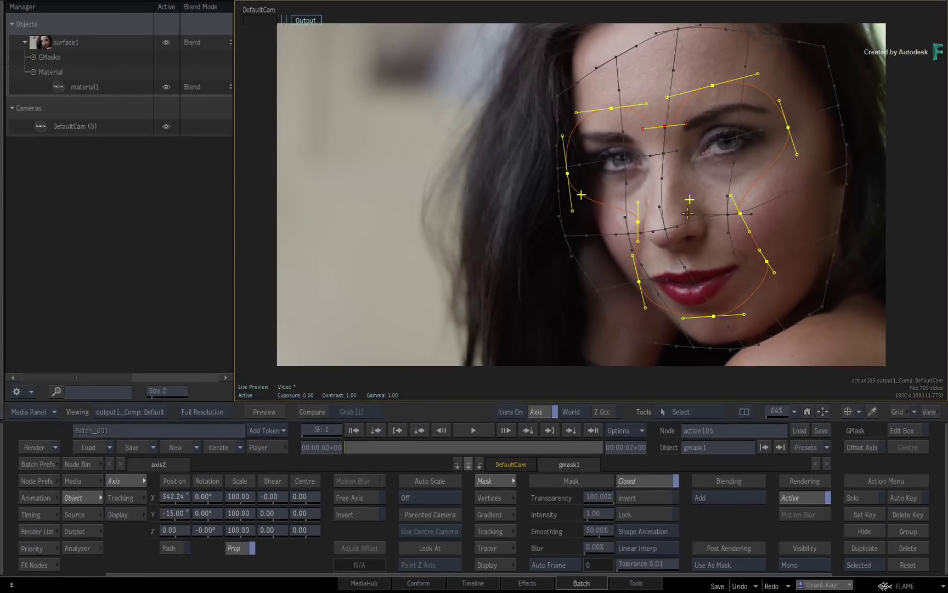
left_click(644, 495)
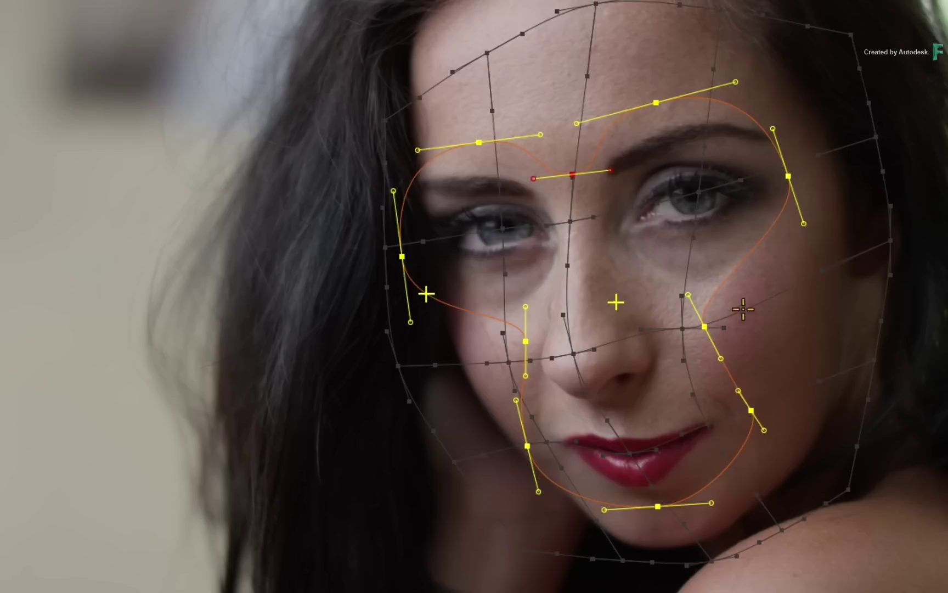
Step: Add a point to gmask1's outline and drag the edge inward into a feathered inner contour
right_click(741, 268)
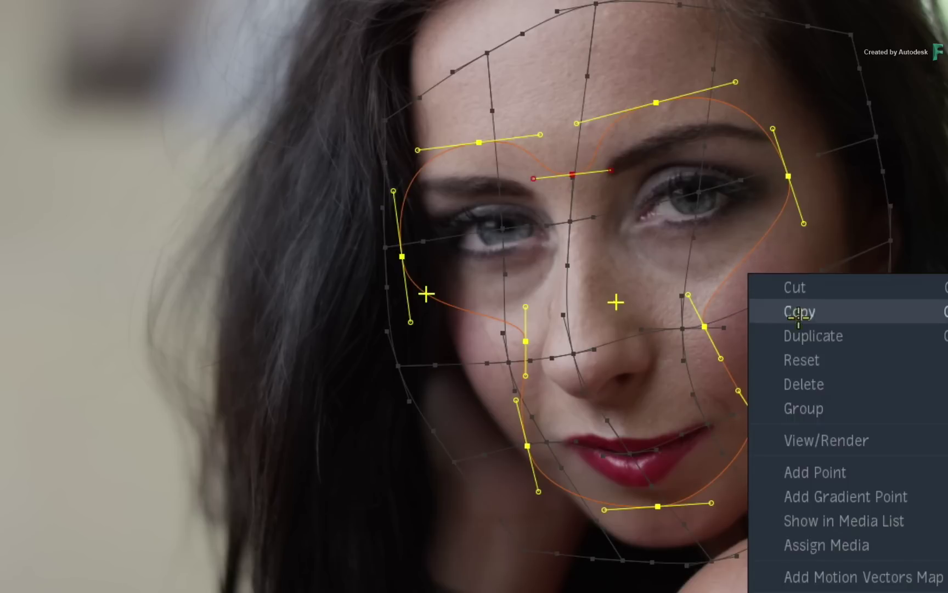
left_click(871, 494)
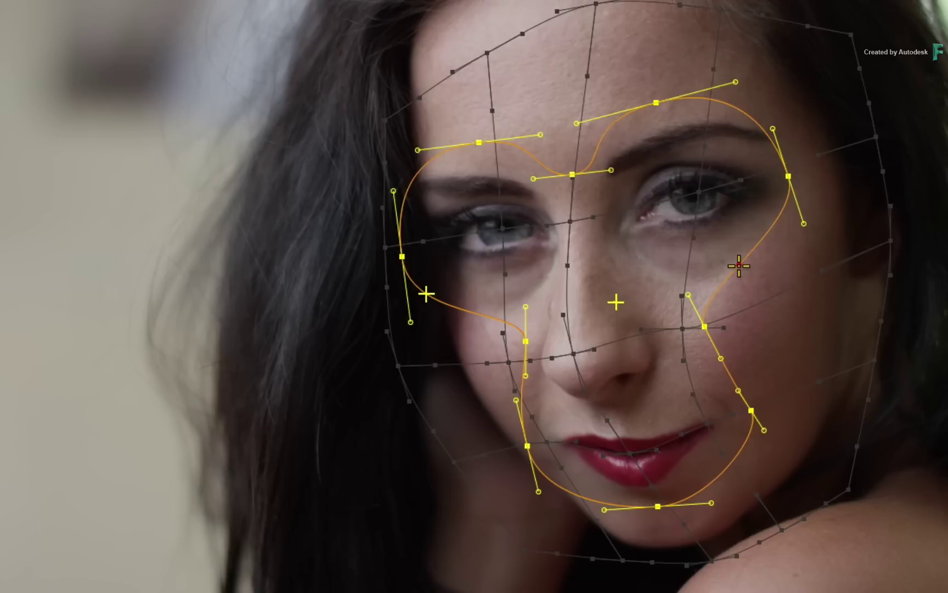
left_click_drag(740, 264, 700, 253)
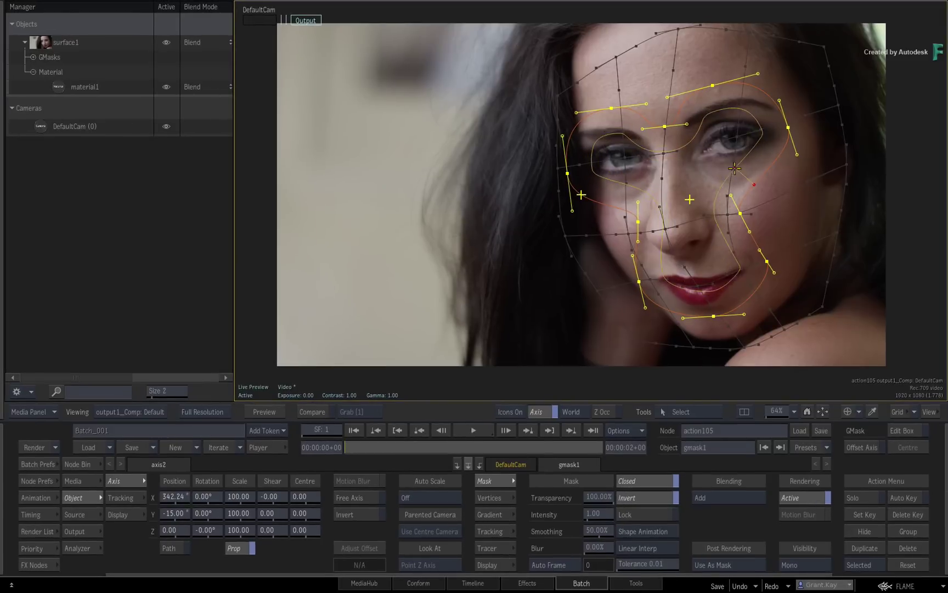
Step: Tweak the feathered mask near the cheek and reduce its transparency while toggling overlays
left_click_drag(735, 167, 745, 171)
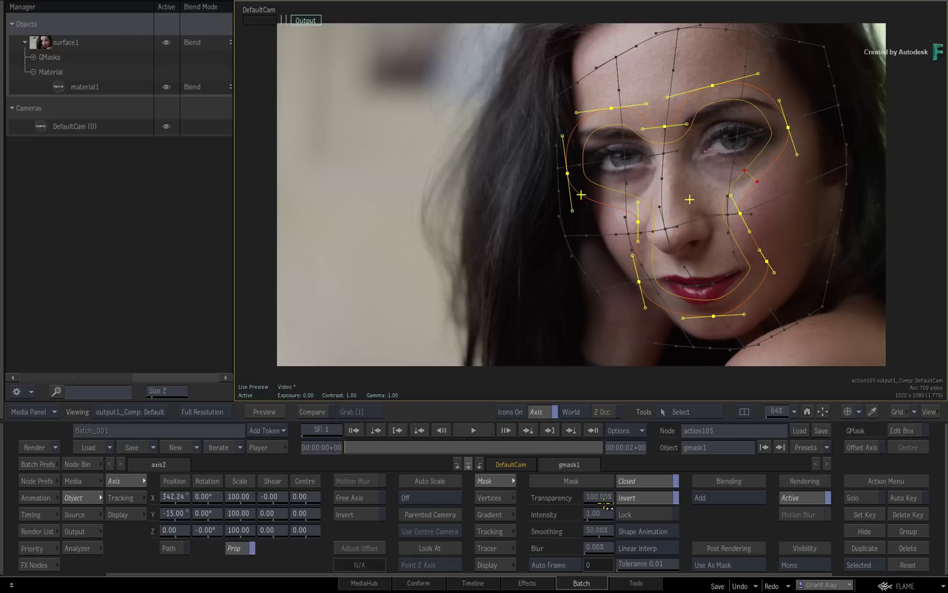
key("alt+1")
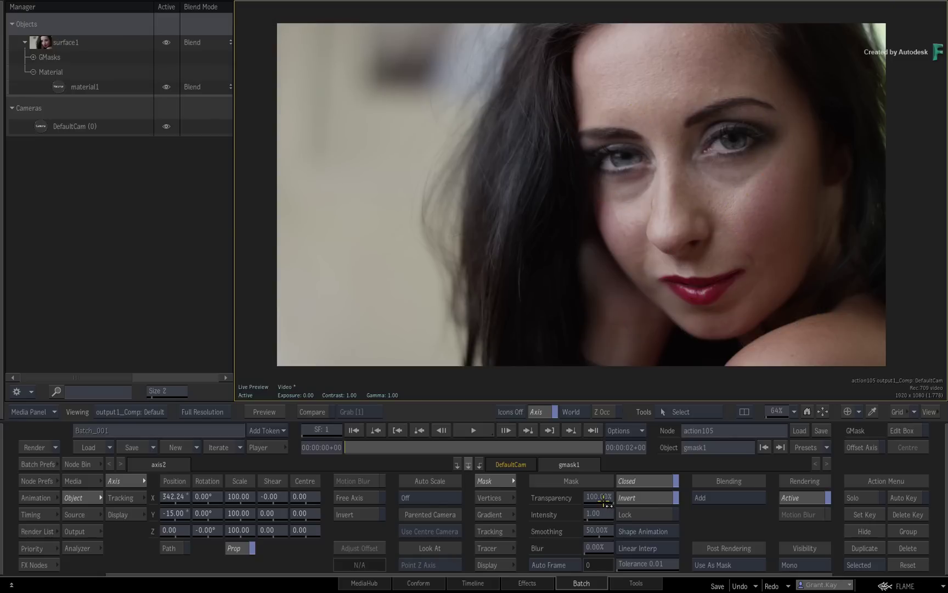
mouse_move(600, 497)
left_mouse_down()
mouse_move(569, 497)
mouse_move(617, 487)
left_mouse_up()
key("alt+1")
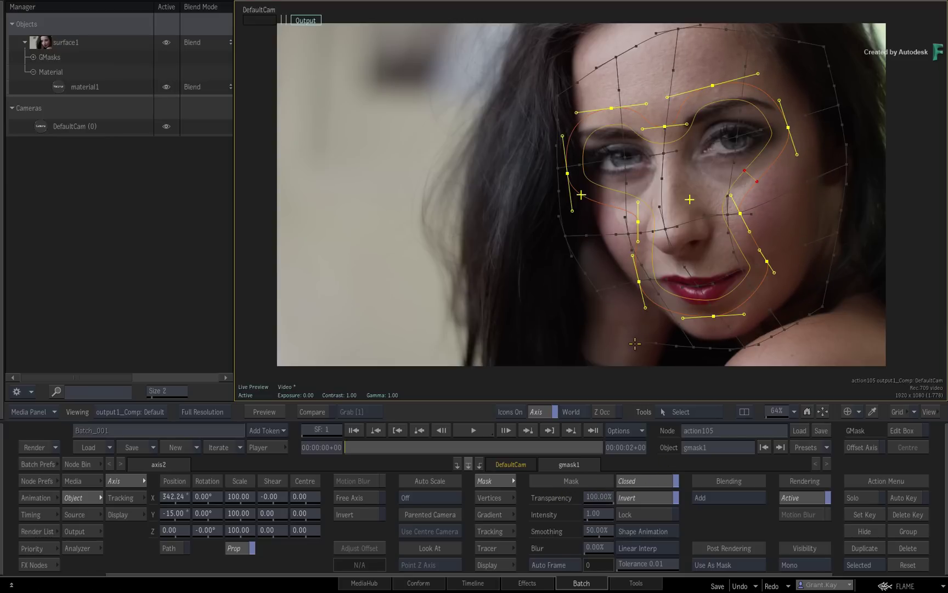
Step: With guides hidden, flip between source (F1) and distorted result (F4), then show guides again
key("alt+1")
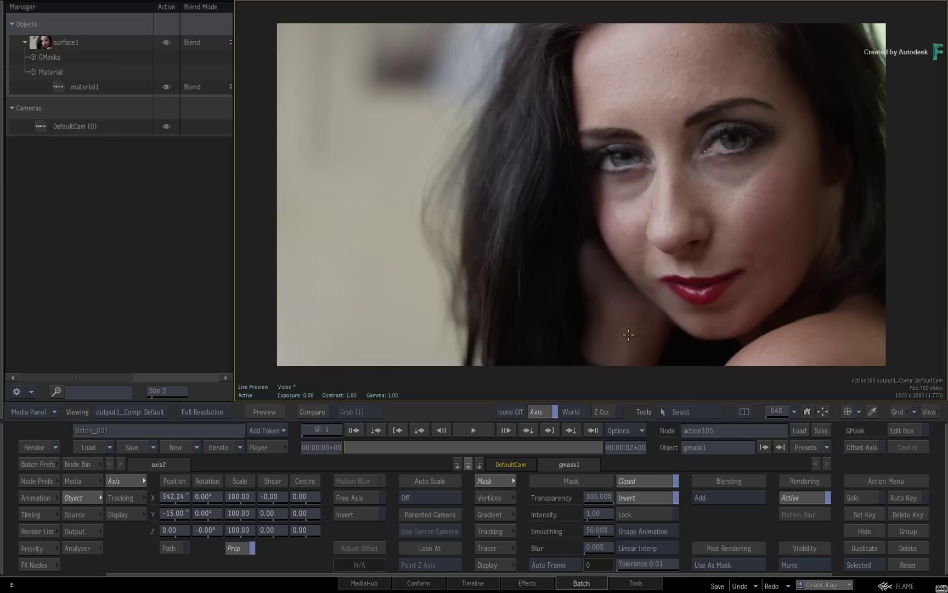
key("F1")
key("F4")
key("F1")
key("F4")
key("F1")
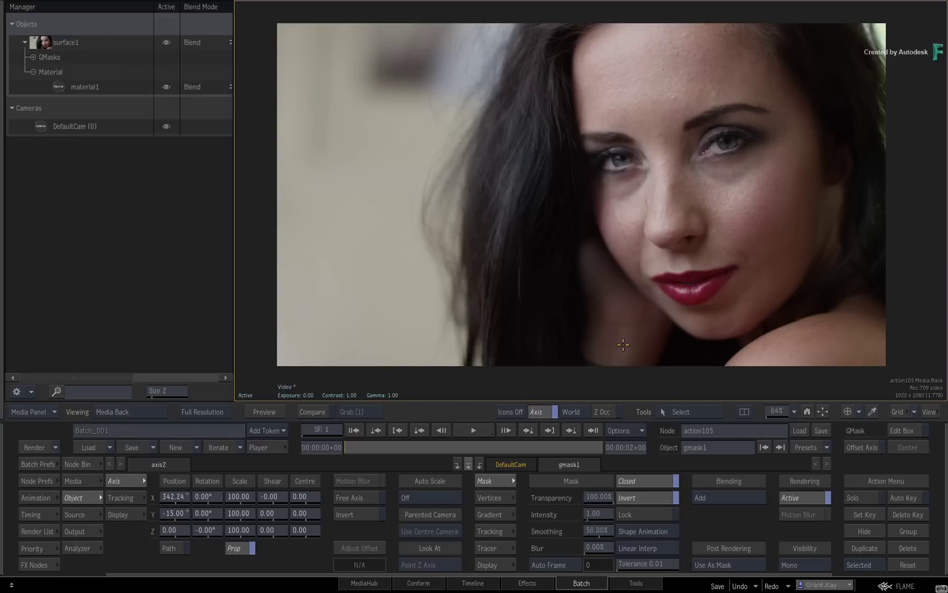
key("F4")
key("F1")
key("F4")
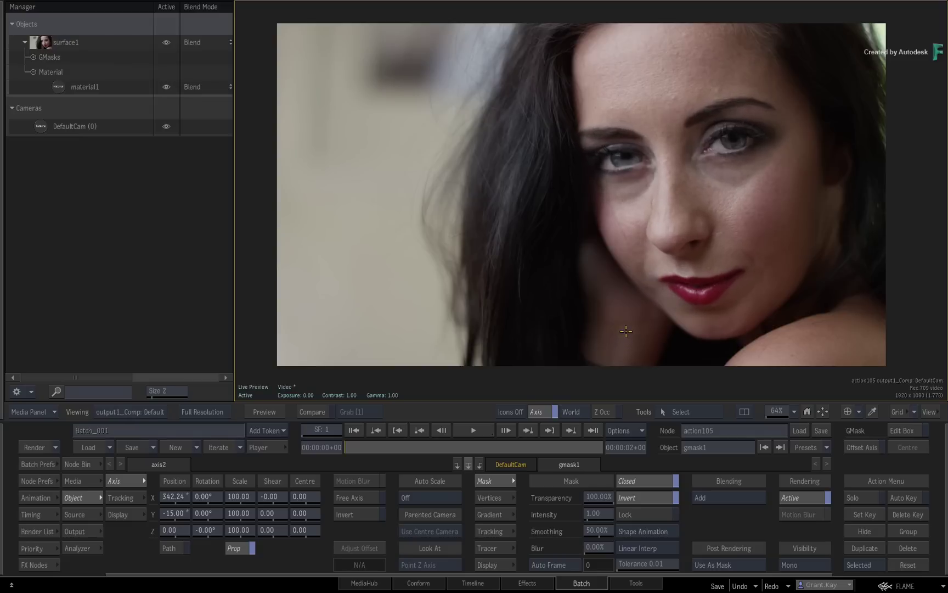
key("alt+1")
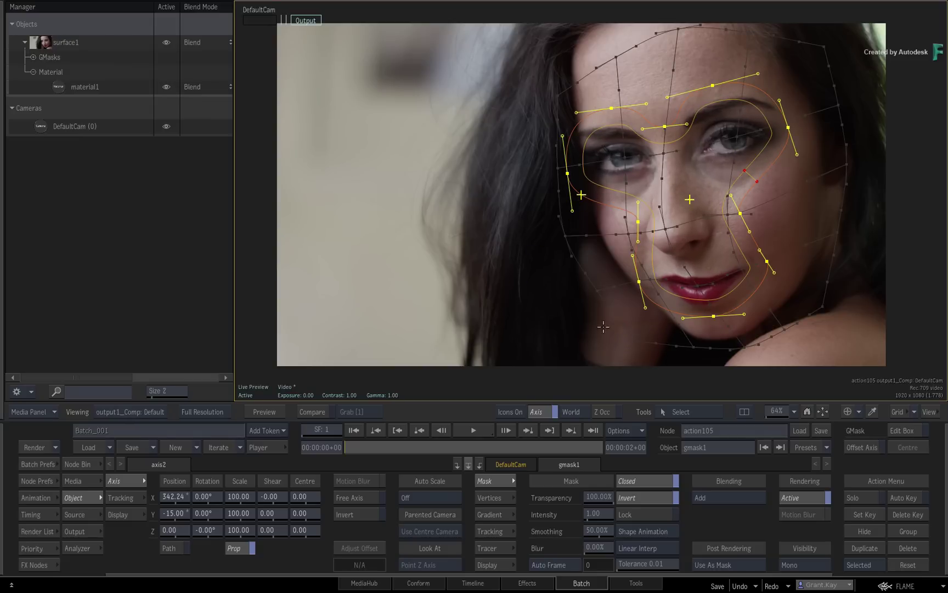
Step: Select axis1 in the Action schematic and view the image through it
key("grave")
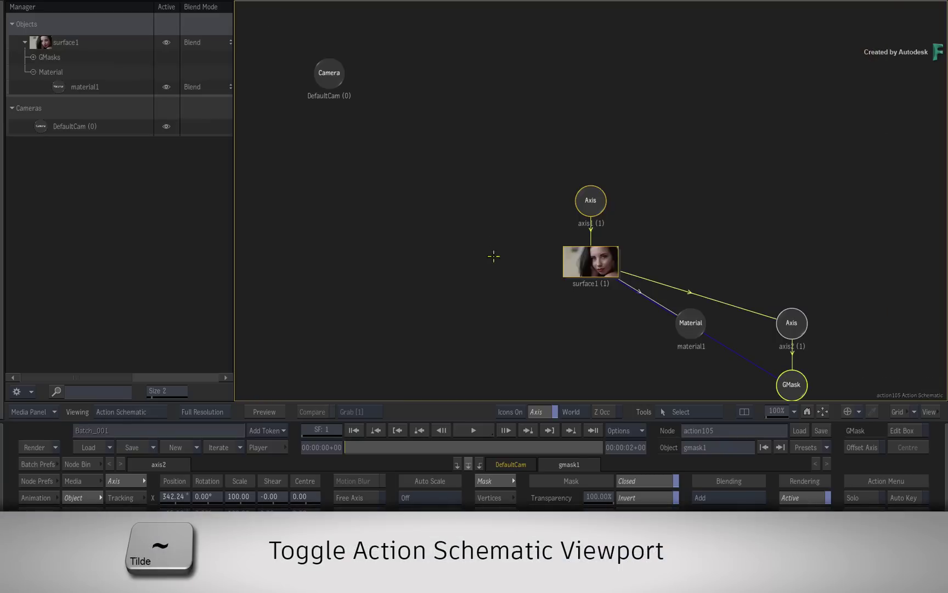
left_click(642, 170)
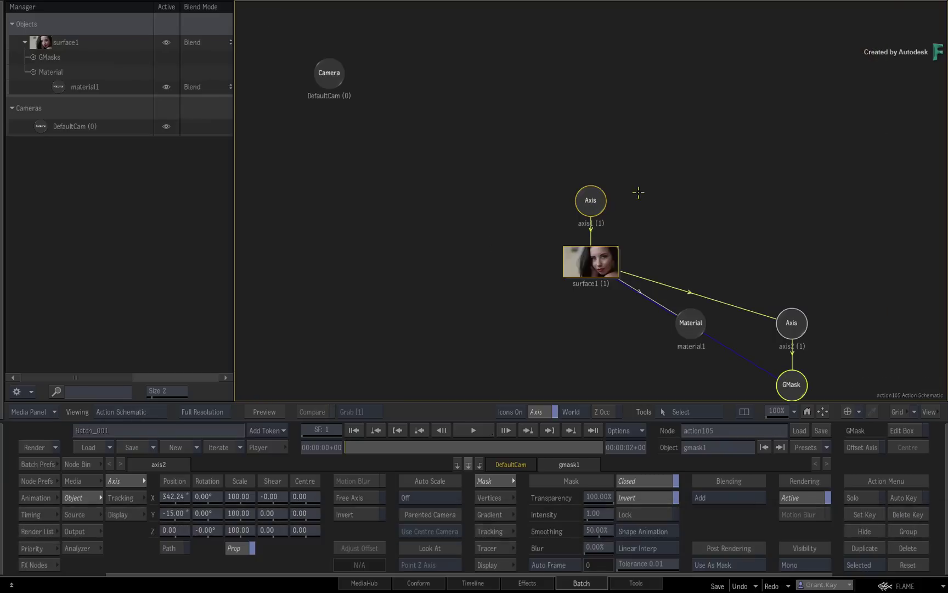
left_click_drag(595, 197, 590, 191)
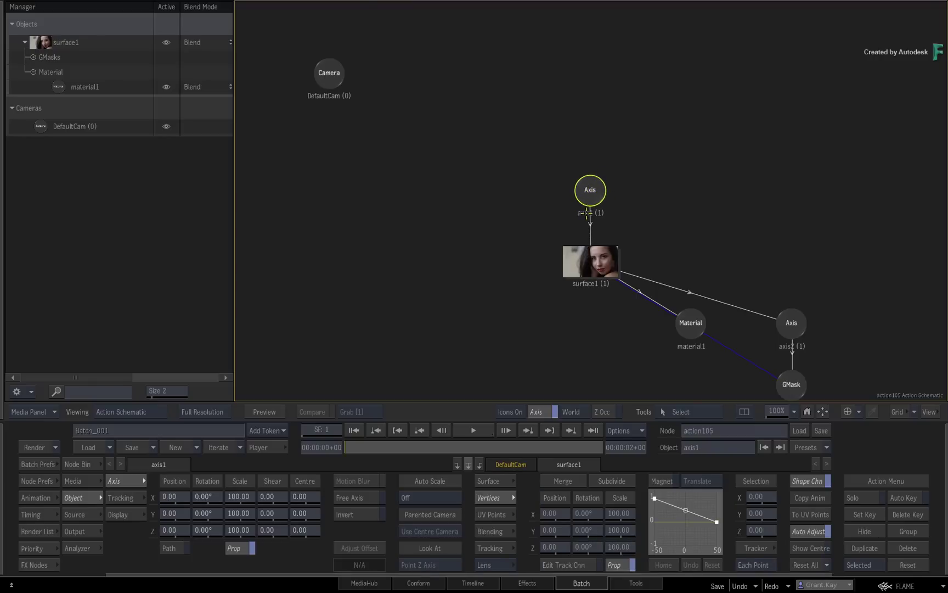
key("F8")
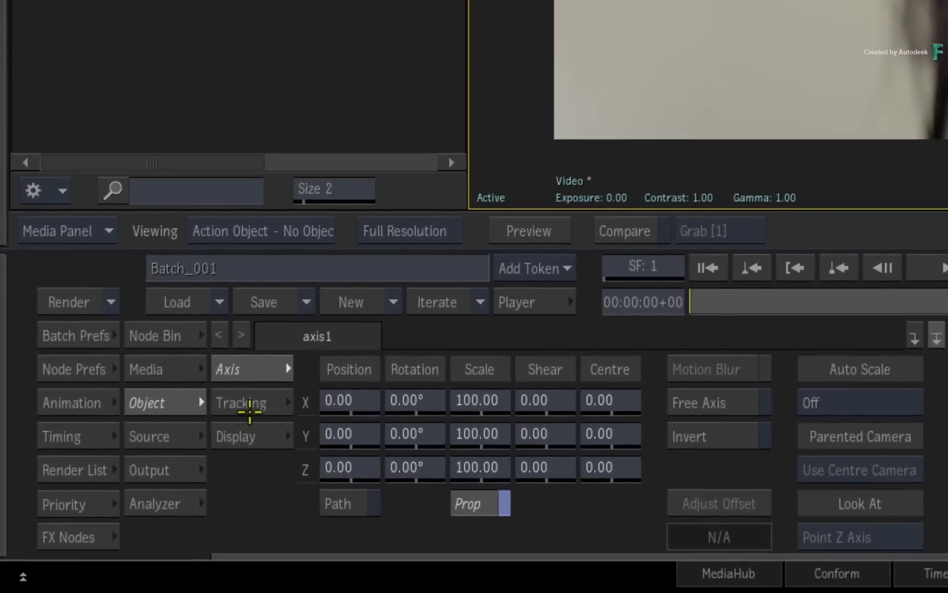
Step: Set axis1's tracking mode to Planar and snap the reference shape
left_click(250, 407)
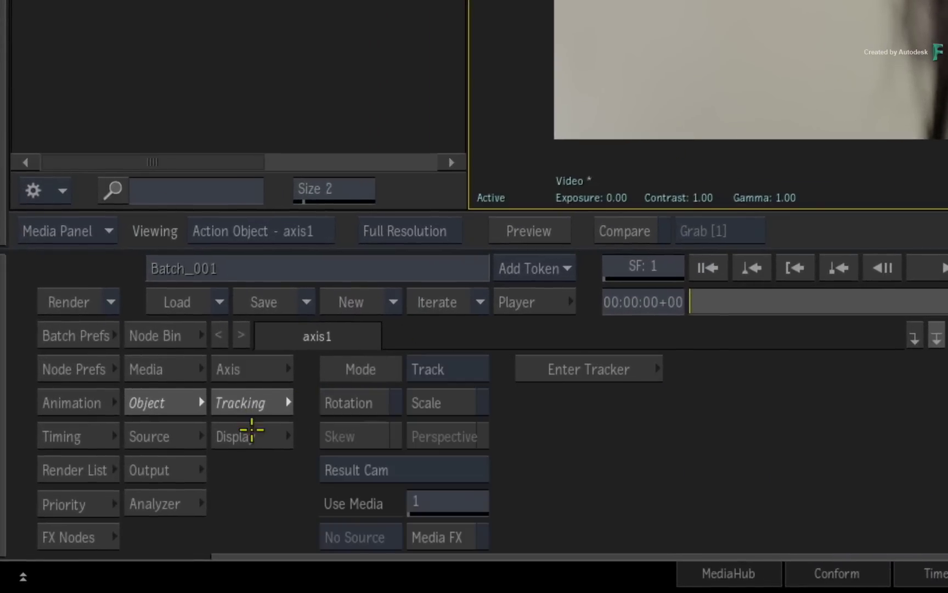
left_click(445, 369)
left_click(462, 425)
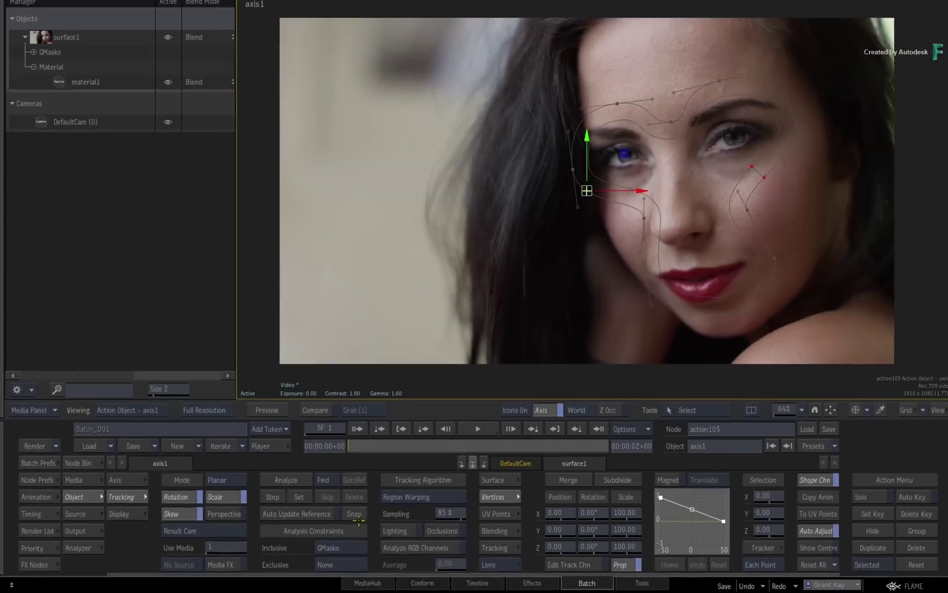
left_click(354, 515)
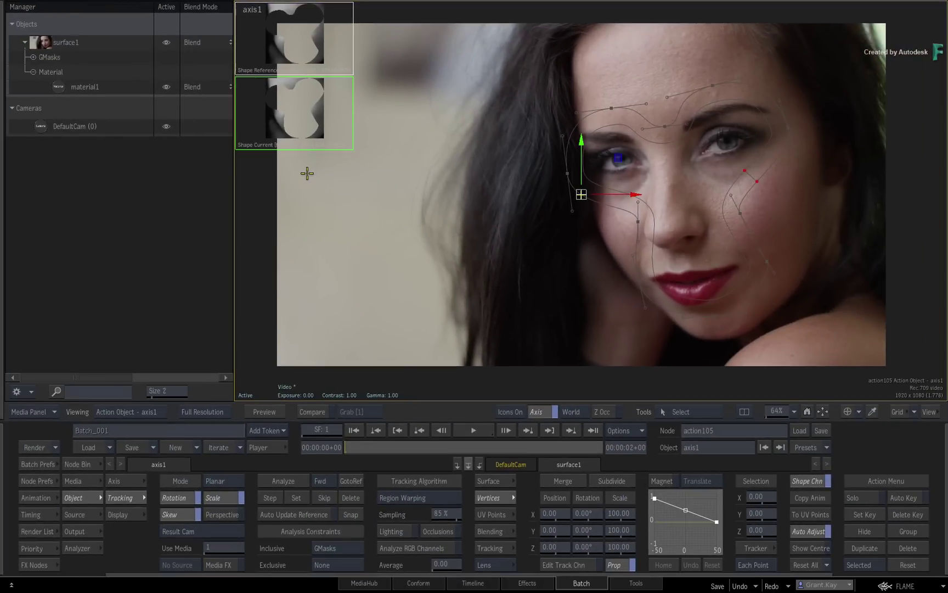
Step: Turn off gmask1's Invert, select surface1, and analyse the planar track forward
left_click(34, 58)
left_click(76, 72)
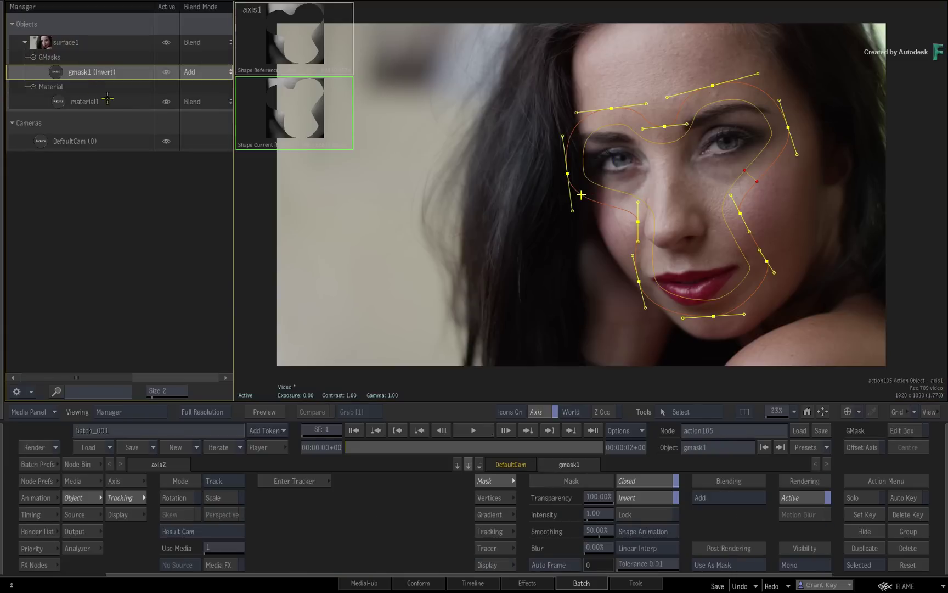
left_click(635, 497)
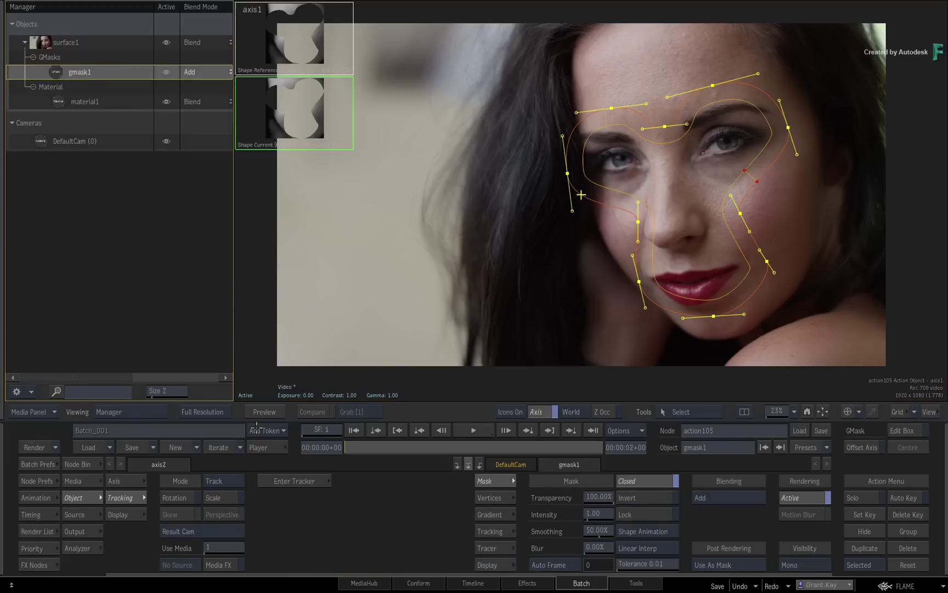
left_click(74, 42)
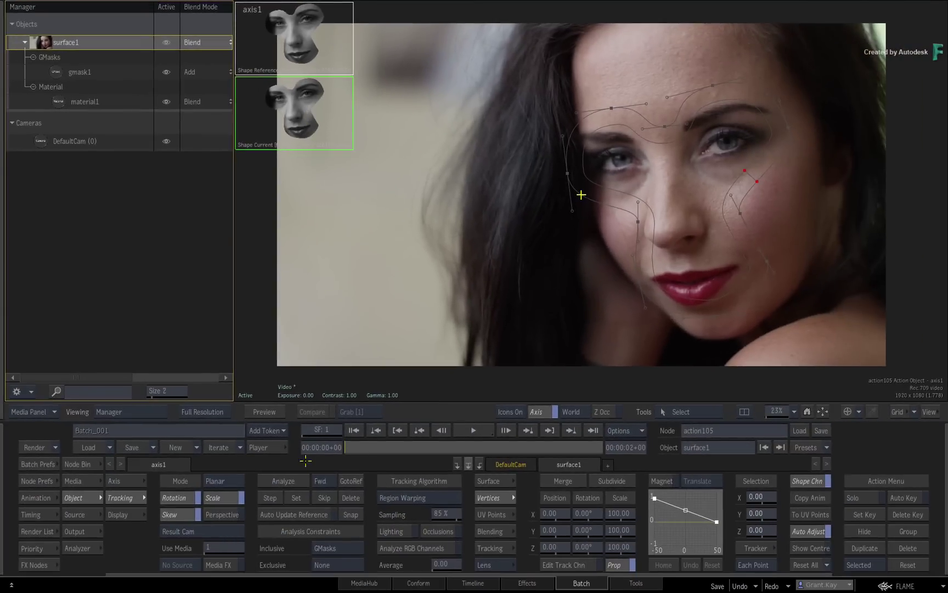
left_click(285, 481)
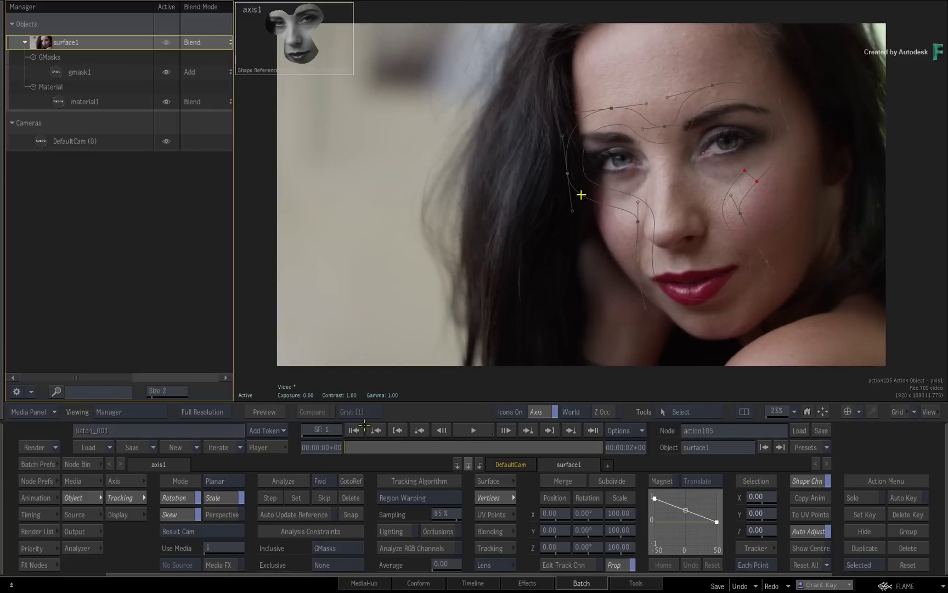
Step: Re-enable Invert on gmask1 and switch to the Result Viewer with mesh guides
left_click(79, 71)
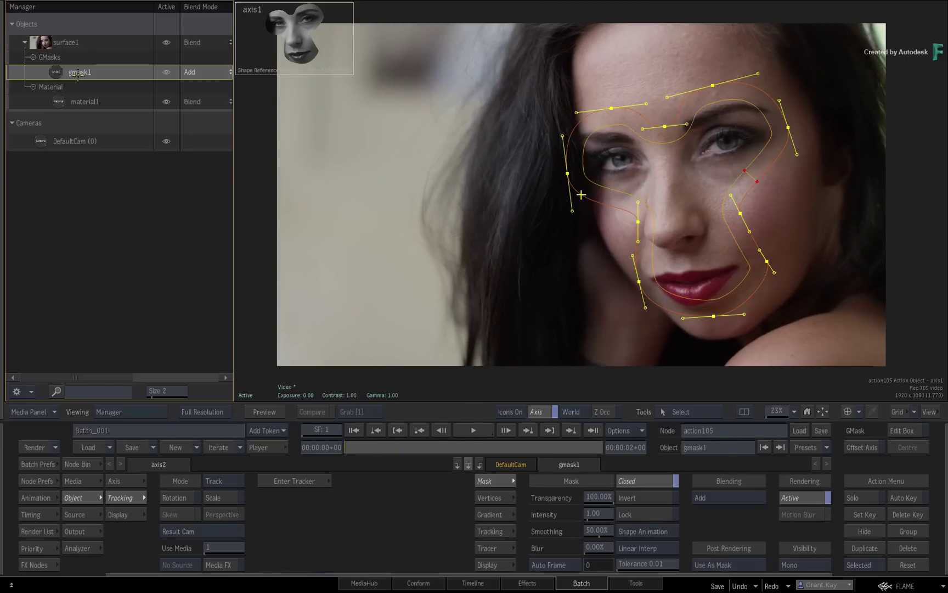
left_click(632, 497)
key("F4")
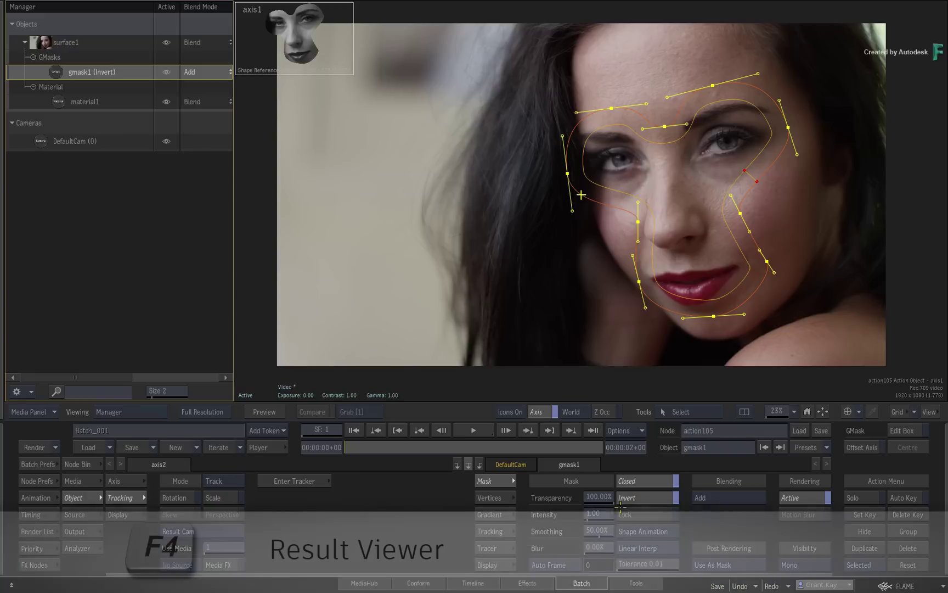
key("F4")
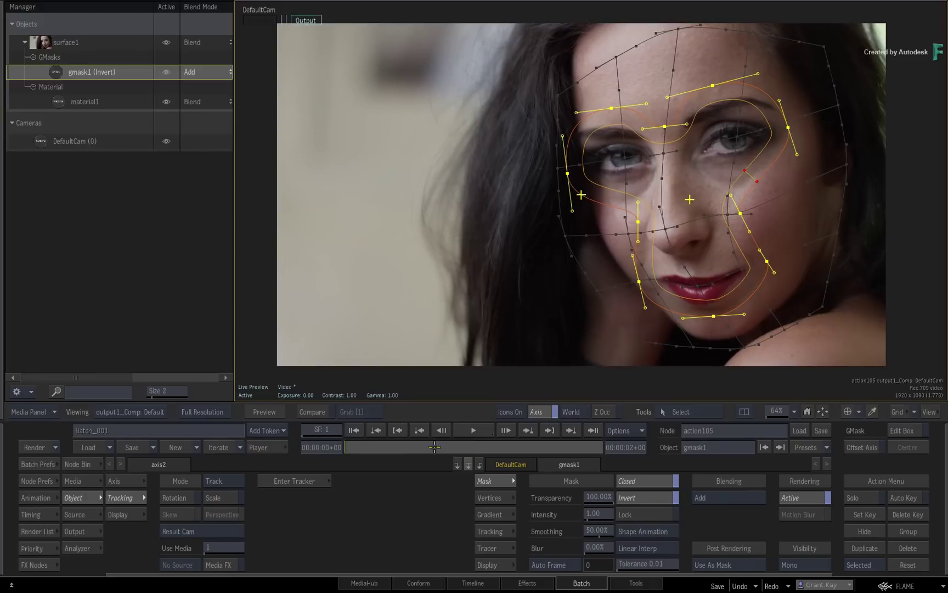
Step: Scrub to the start and play the tracked clip, open Node Bin, and compare against Media Back
left_click_drag(436, 446, 369, 448)
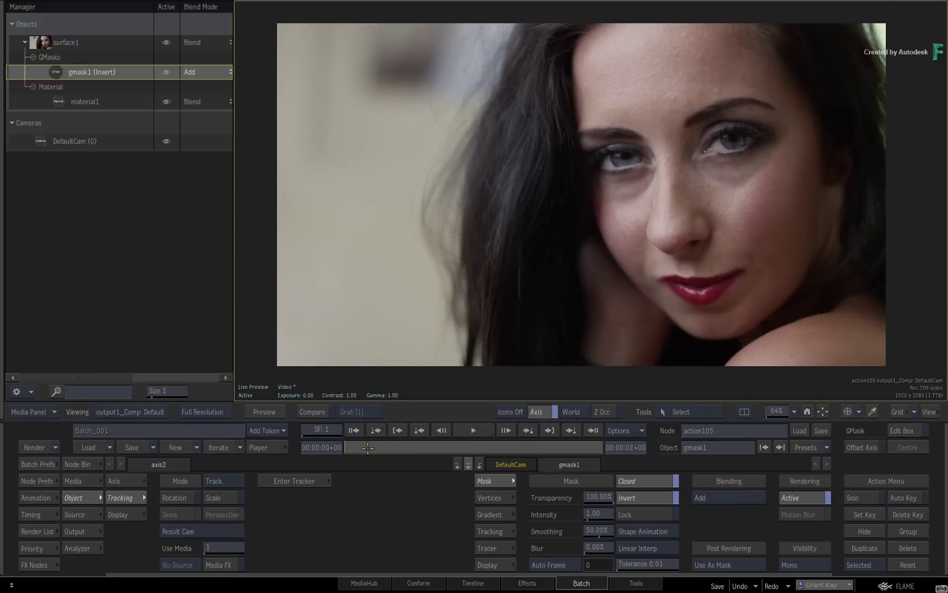
key("space")
left_click(77, 464)
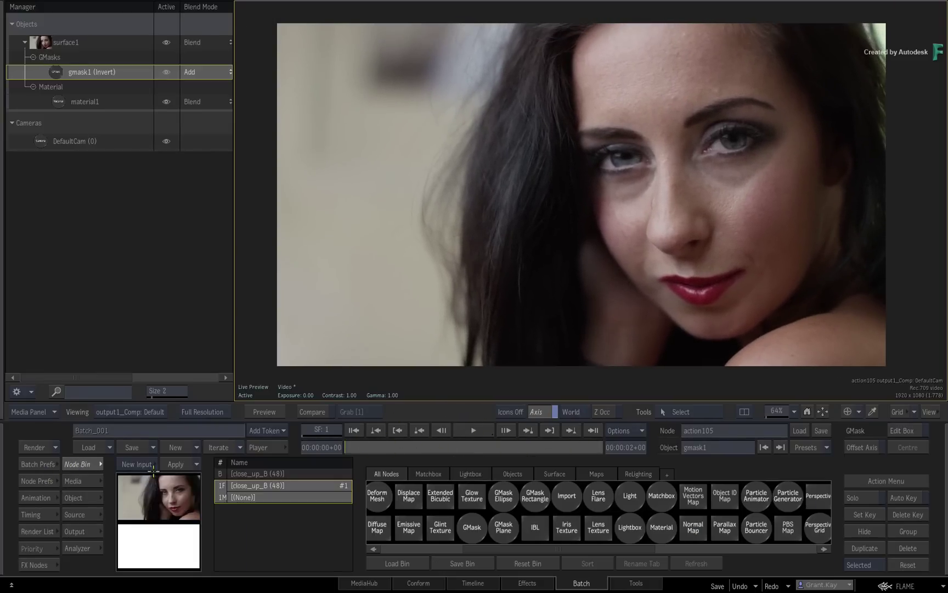
key("Escape")
key("Escape")
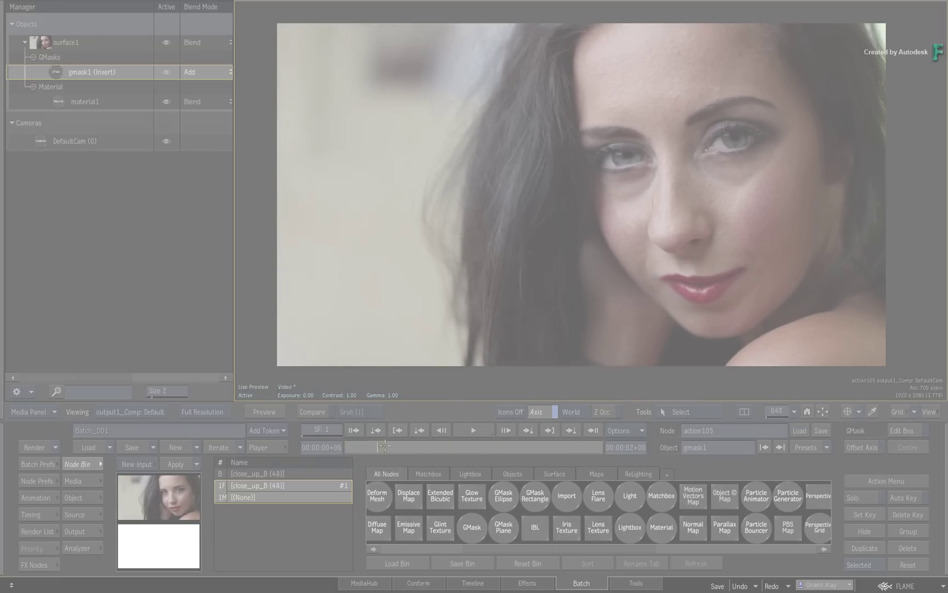